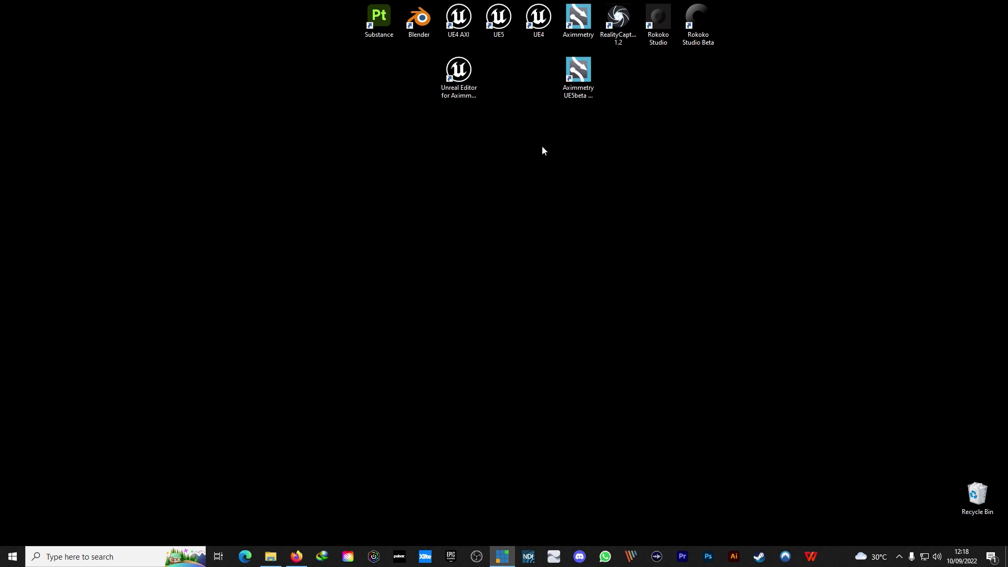
# - Launch the Unreal Editor for Aximmetry and show the Film / Video & Live Events templates
pyautogui.doubleClick(458, 68)
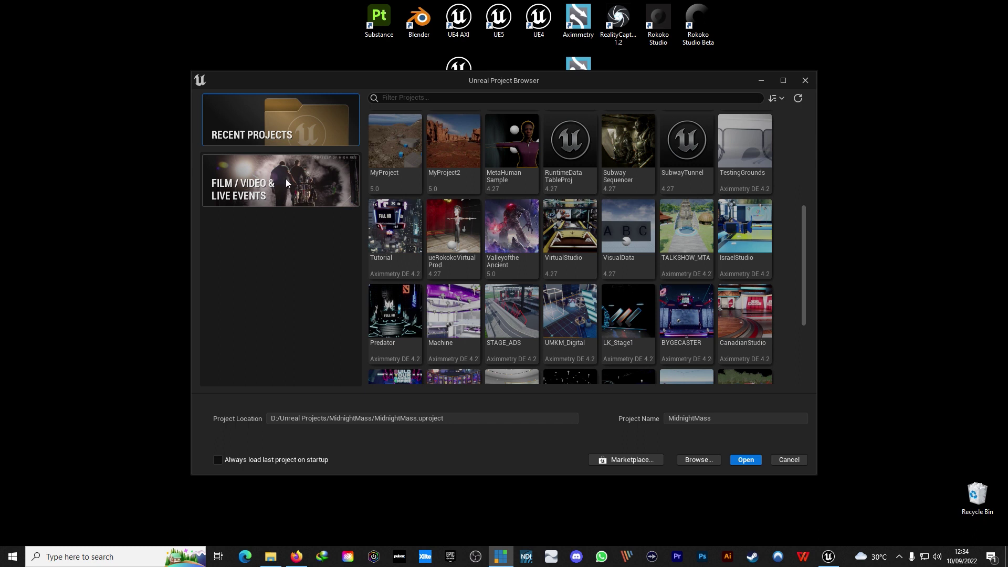
pyautogui.click(289, 182)
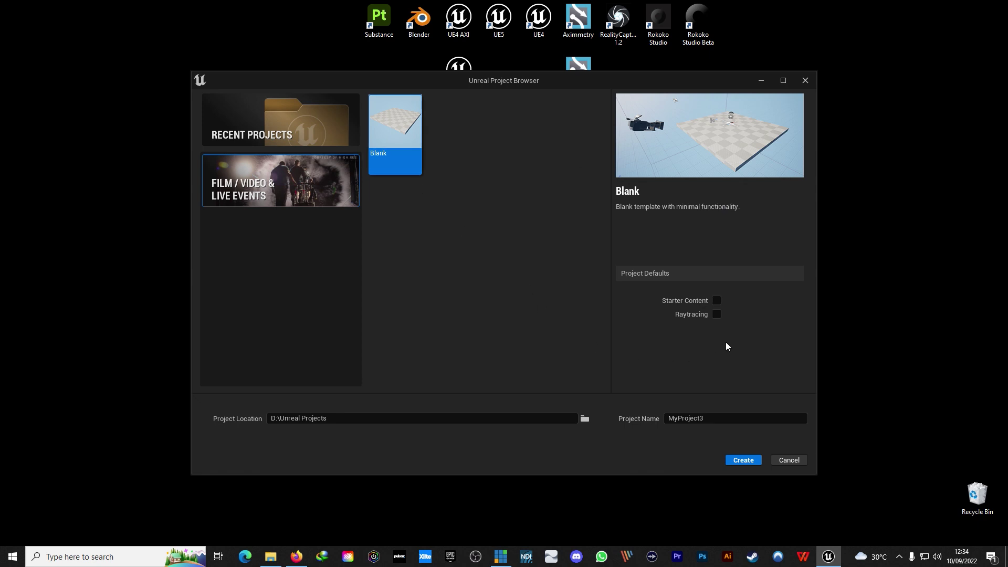
# - Enable Raytracing, name the project UE5AXM in D:\Unreal Projects, and create it
pyautogui.click(715, 314)
pyautogui.moveTo(377, 419); pyautogui.dragTo(285, 425)
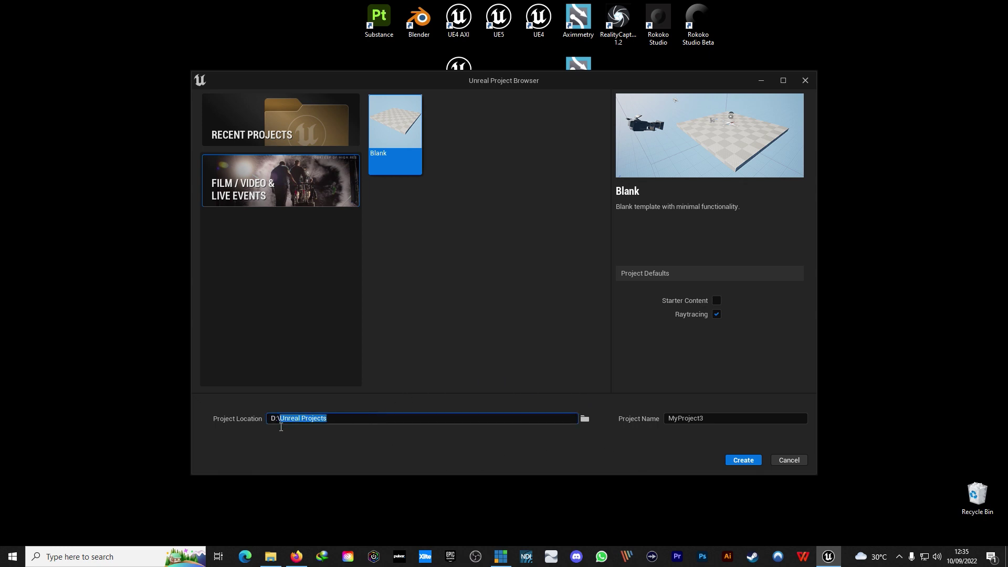
pyautogui.press('End')
pyautogui.click(736, 418)
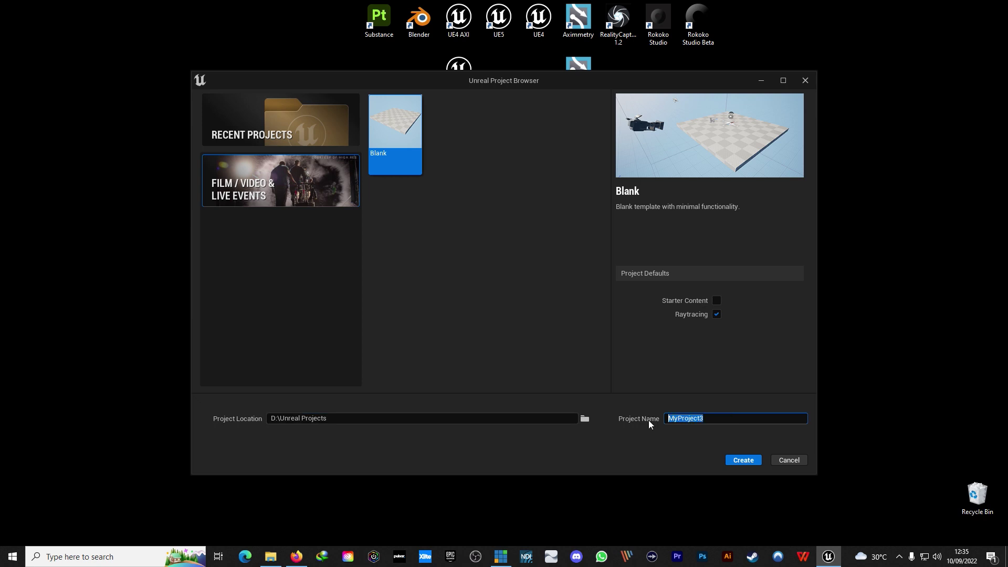
pyautogui.write('UE5A')
pyautogui.write('XM')
pyautogui.click(635, 440)
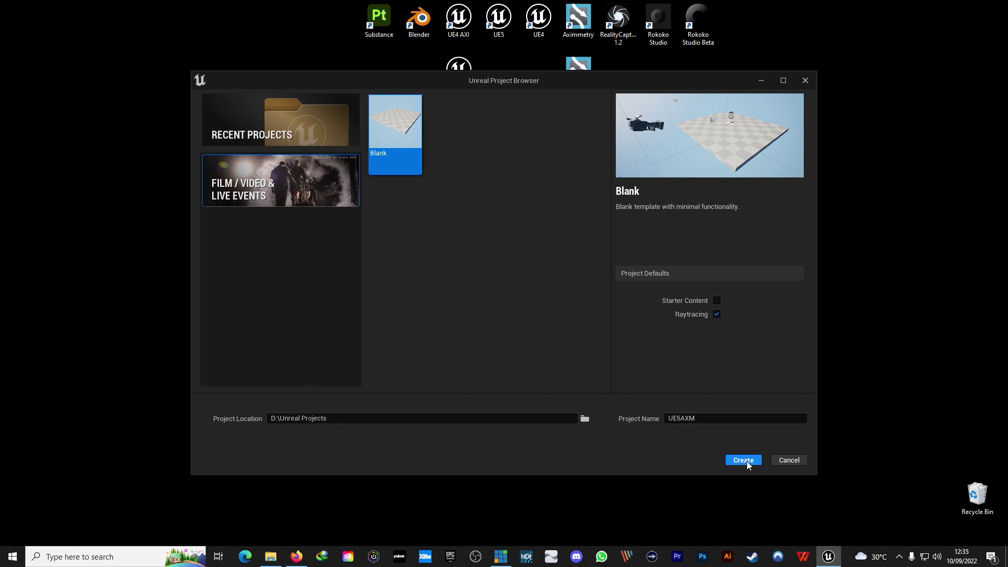
pyautogui.click(746, 460)
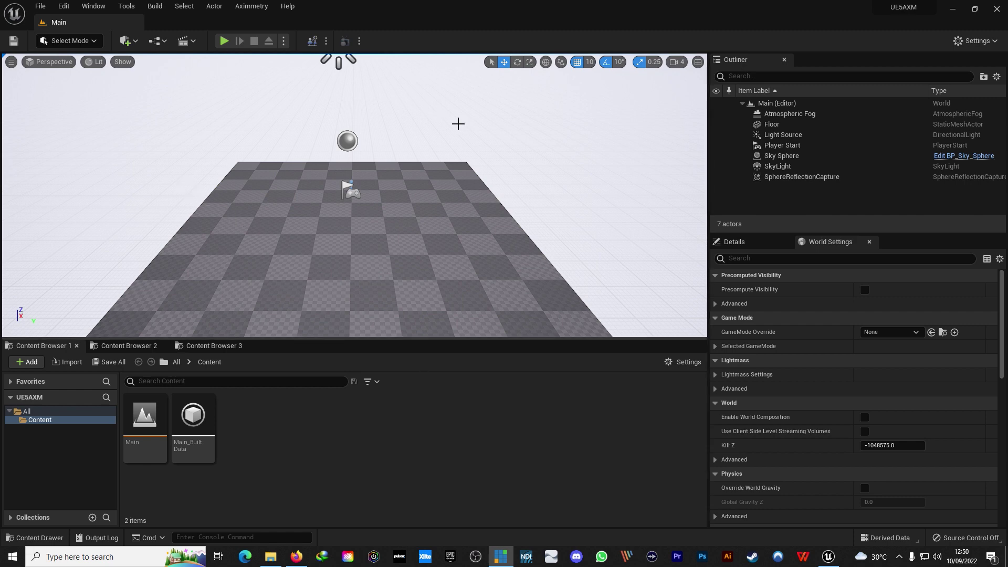
# - Add Aximmetry's Virtual camera (1-3 billboards) to the Main level
pyautogui.click(253, 7)
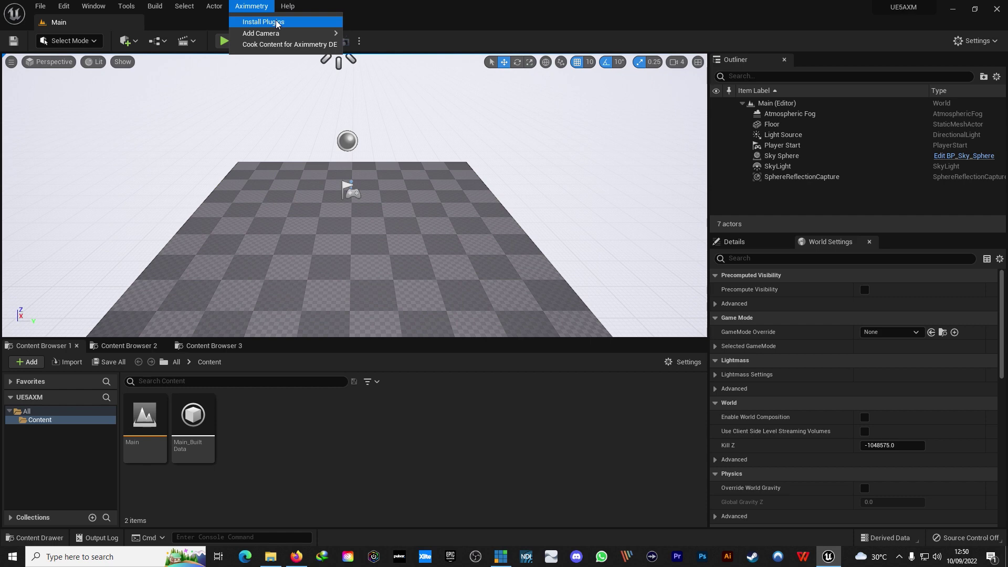
pyautogui.moveTo(274, 37)
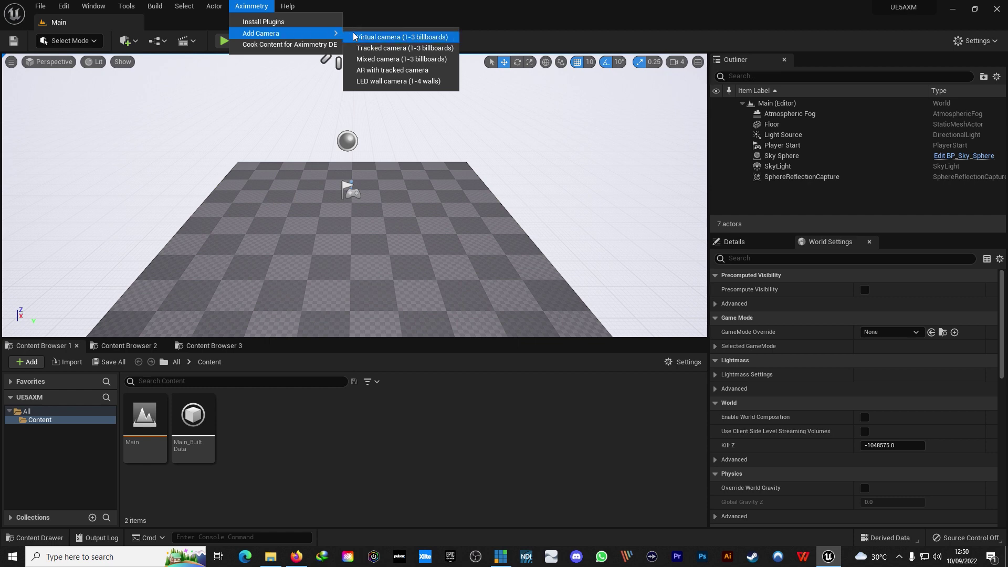
pyautogui.click(389, 39)
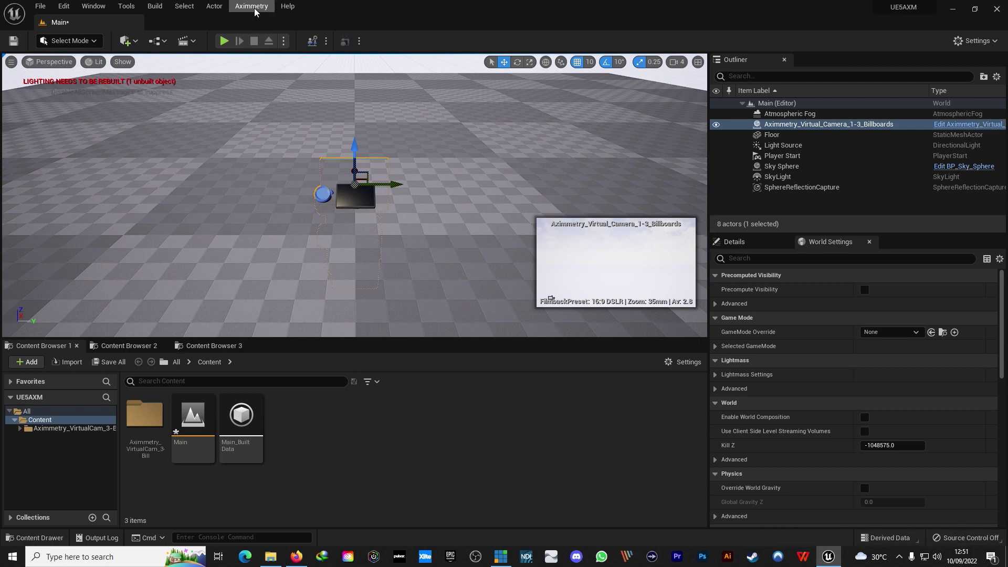
# - In Project Settings, set Custom Depth-Stencil Pass to Enabled with Stencil, then search for lumen
pyautogui.click(40, 5)
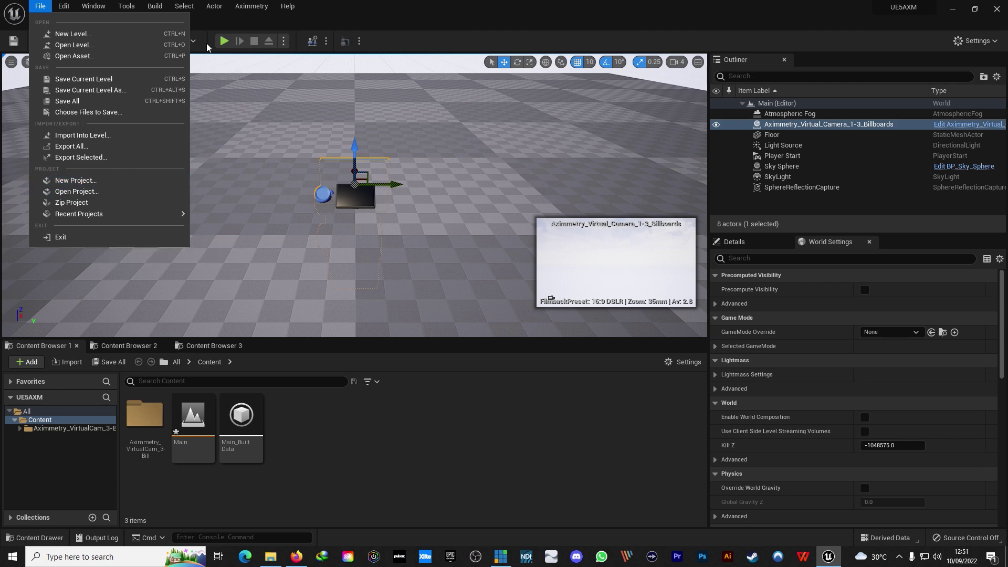
pyautogui.click(253, 6)
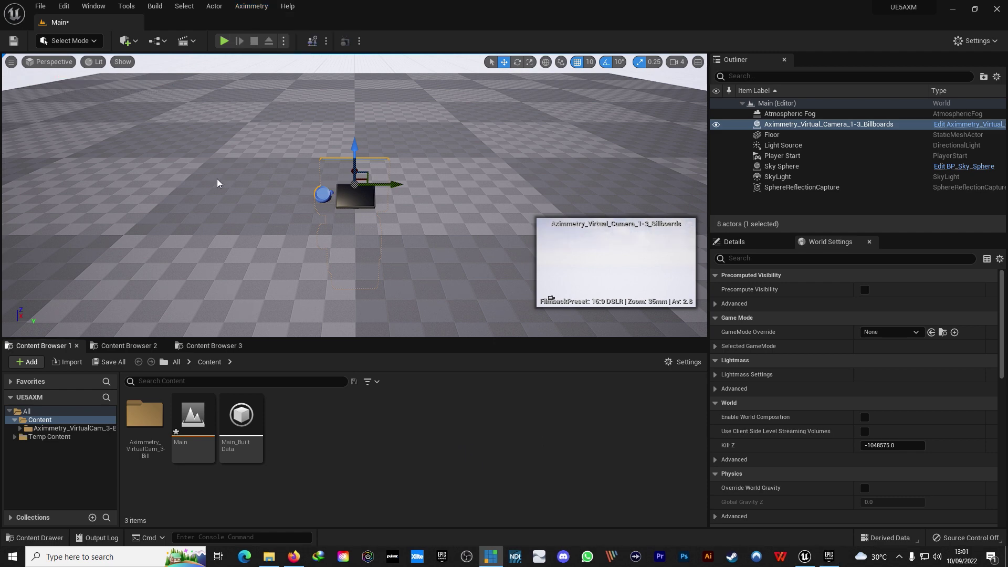
pyautogui.click(65, 6)
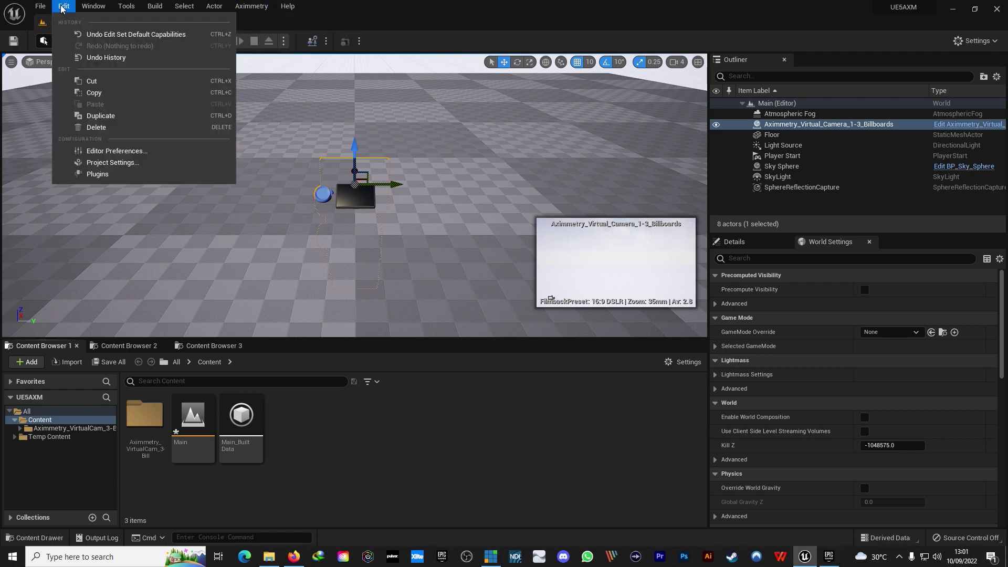
pyautogui.click(117, 163)
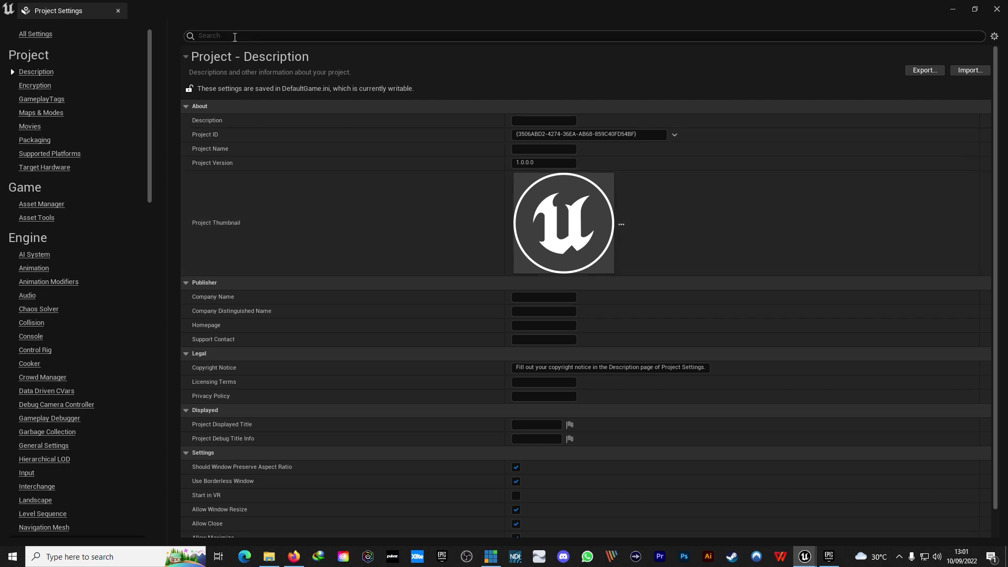
pyautogui.click(235, 36)
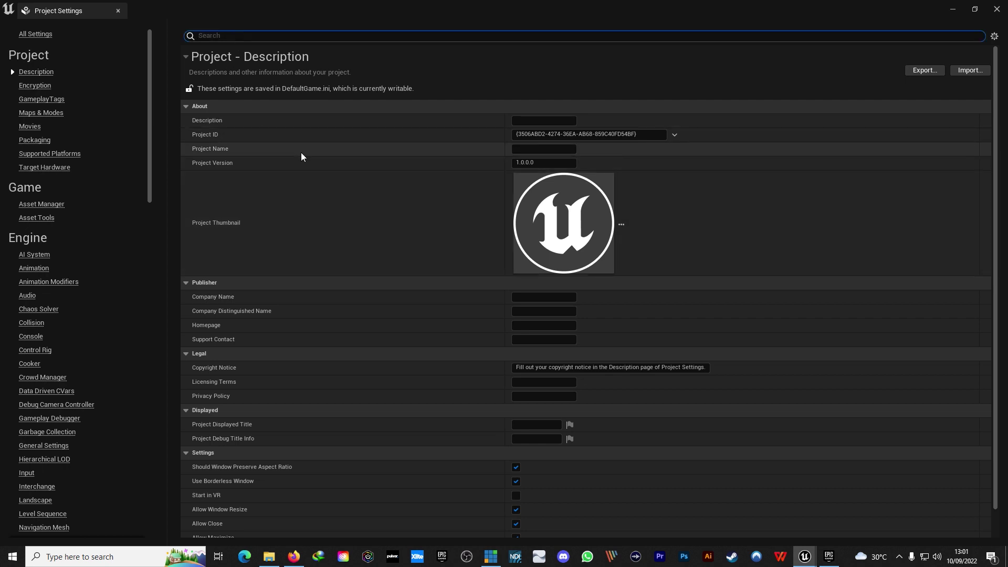
pyautogui.write('stenci')
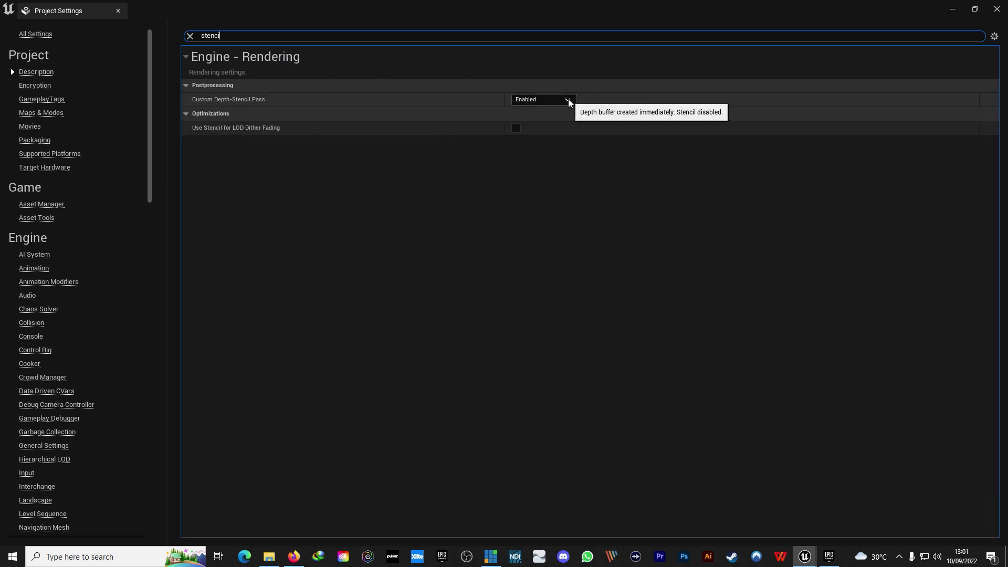
pyautogui.click(568, 100)
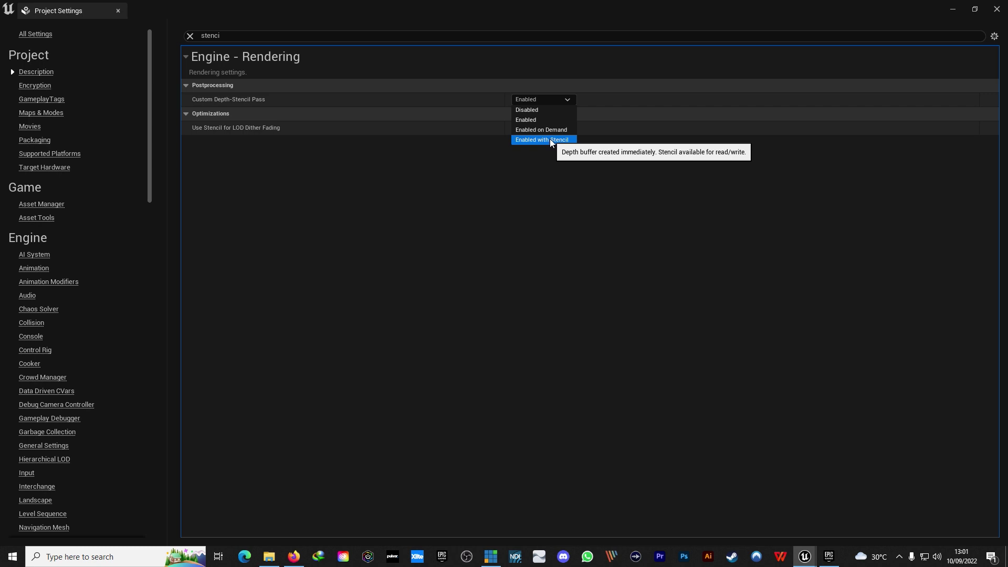
pyautogui.click(544, 140)
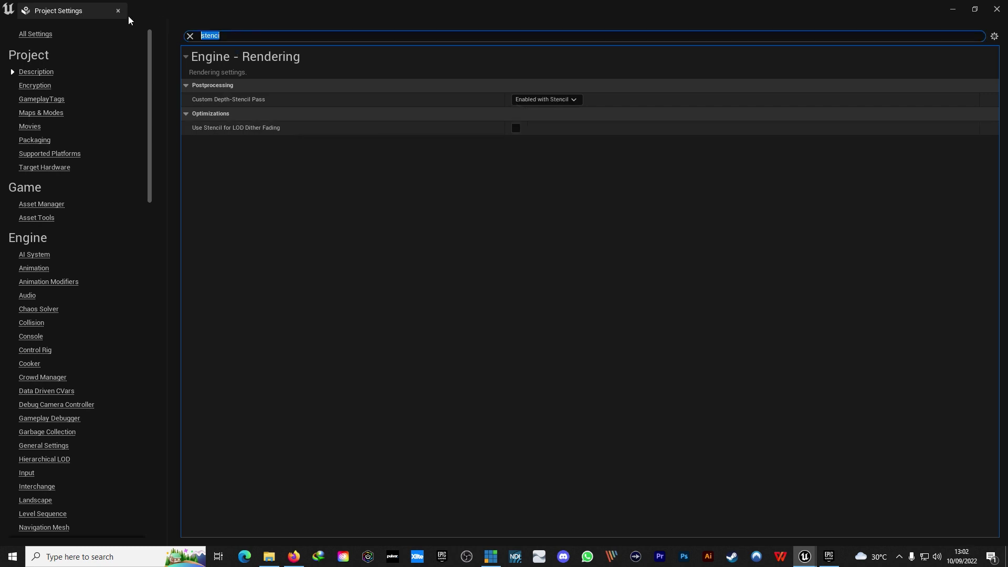
pyautogui.write('lumen')
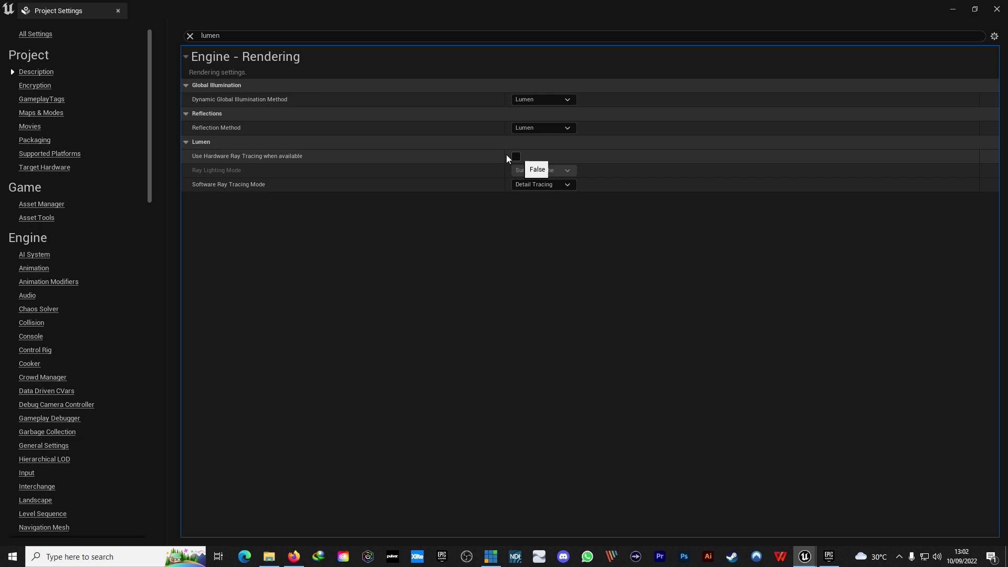
# - Turn on Lumen's Use Hardware Ray Tracing when available option
pyautogui.press('space')
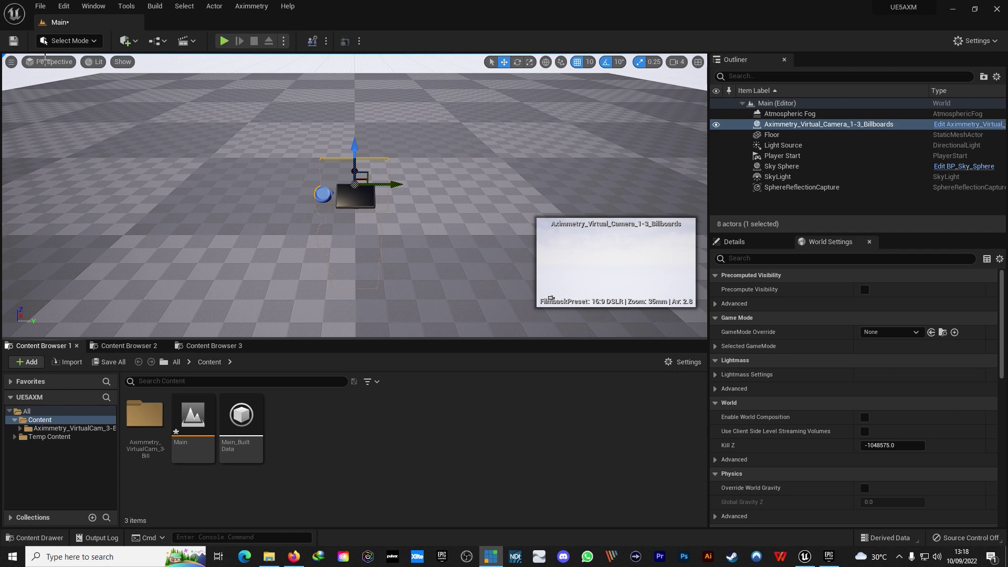
# - Save all project changes, then open City Environment Megapack vol 02 from Free For The Month
pyautogui.click(40, 6)
pyautogui.click(86, 102)
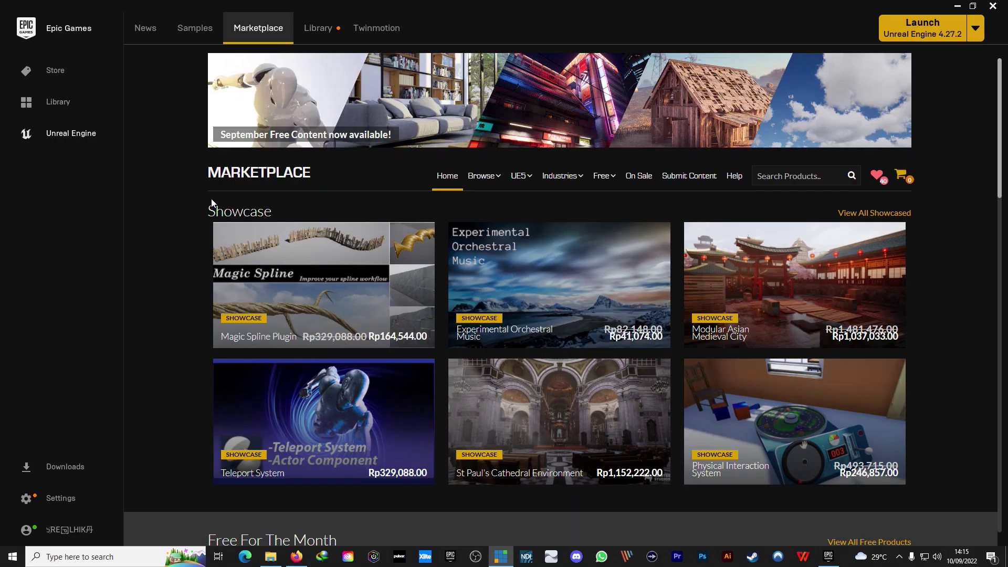
pyautogui.scroll(-1, 192, 206)
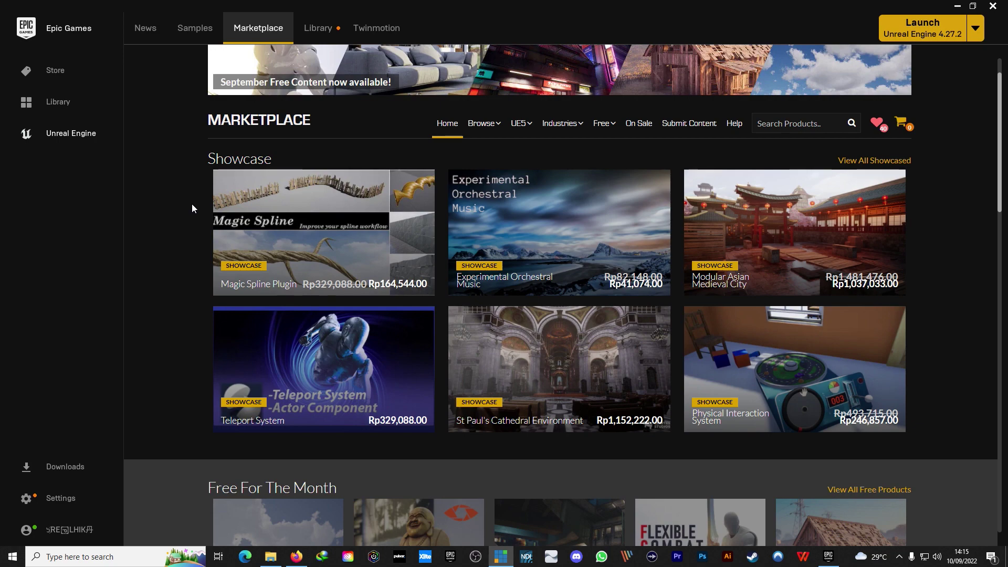
pyautogui.scroll(-3, 192, 206)
pyautogui.scroll(-1, 191, 208)
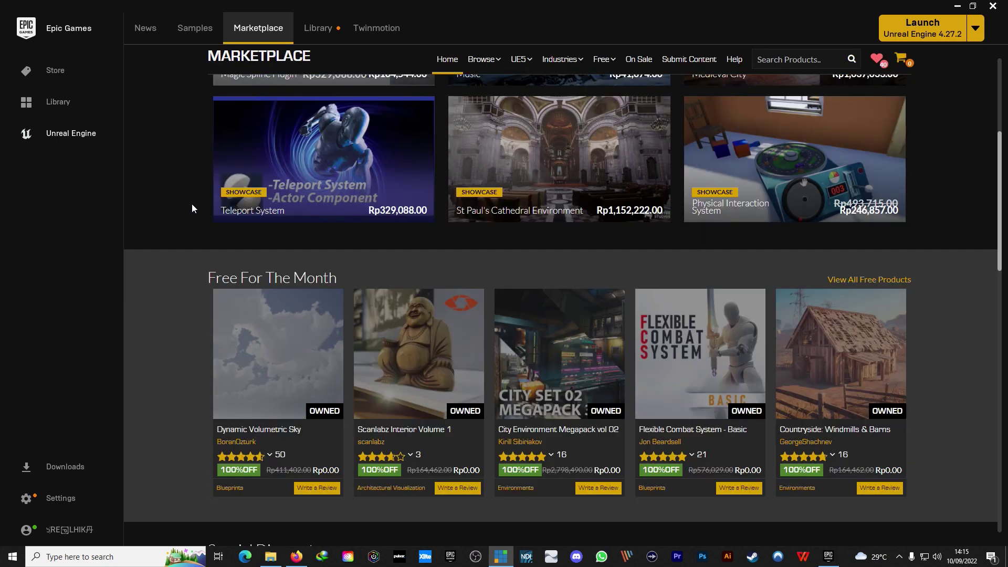
pyautogui.scroll(-1, 192, 207)
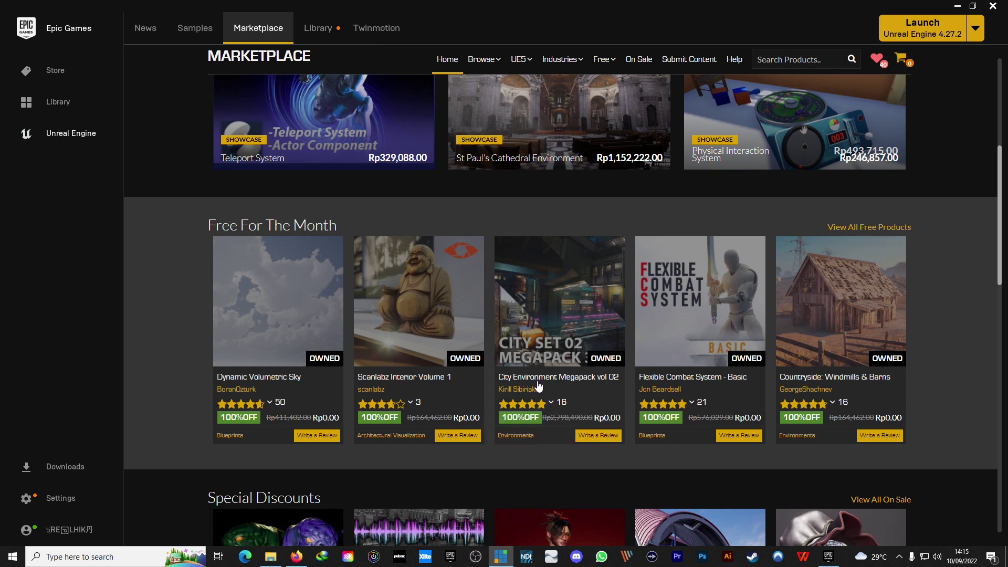
pyautogui.click(570, 303)
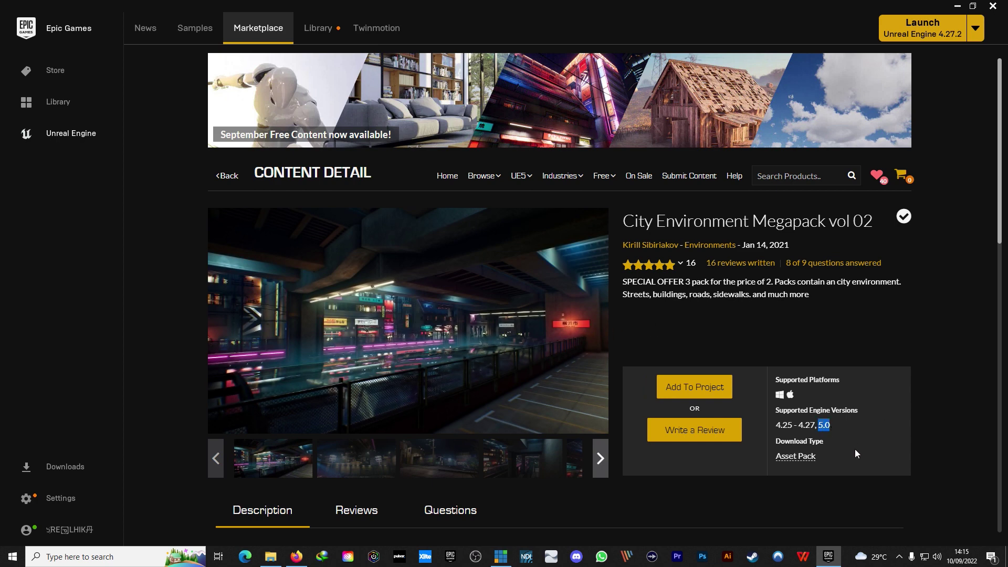
# - Add City Environment Megapack vol 02 to the UE5AXM project using the asset's 5.0 version
pyautogui.click(695, 387)
pyautogui.click(582, 177)
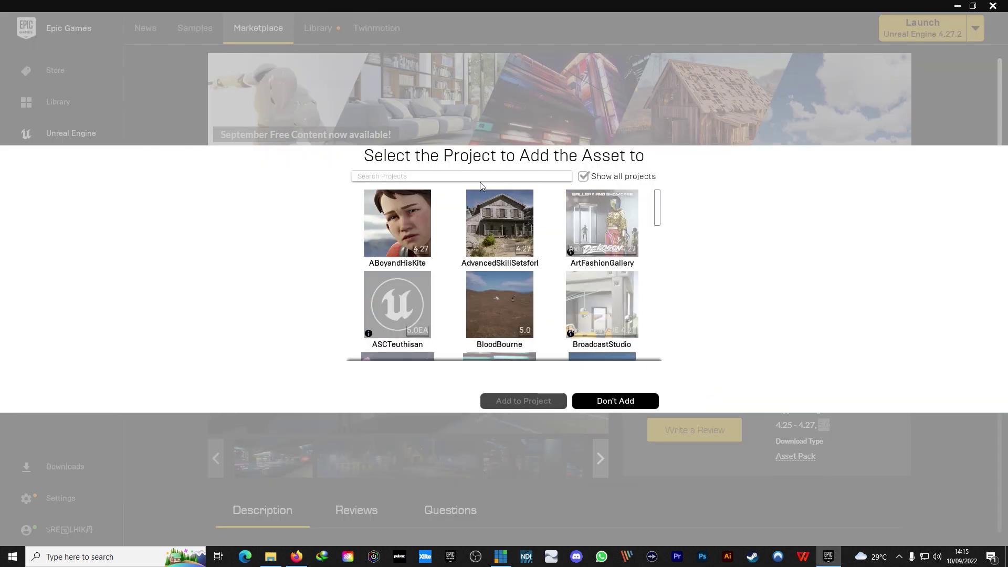
pyautogui.write('ue5')
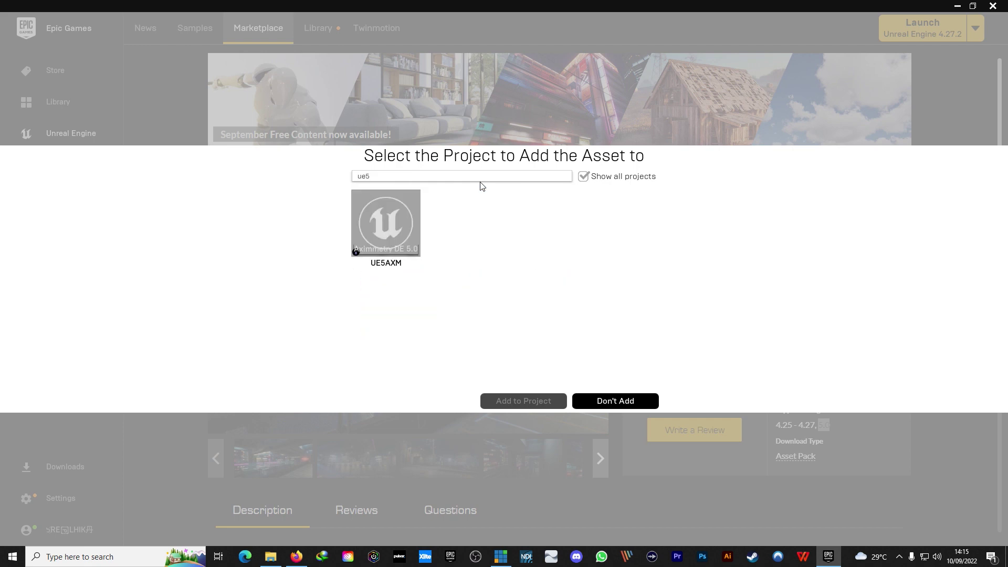
pyautogui.click(389, 231)
pyautogui.click(496, 381)
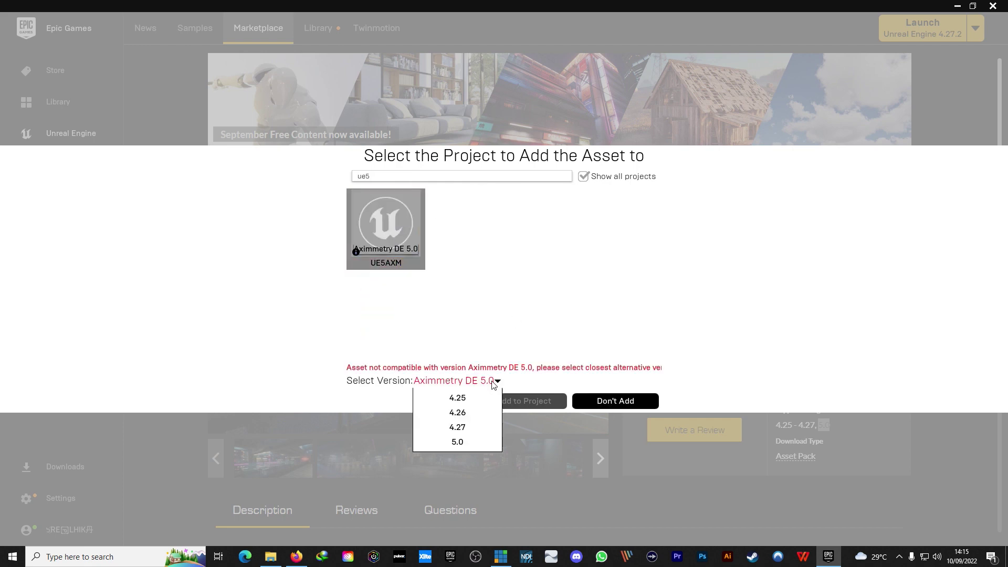
pyautogui.click(473, 442)
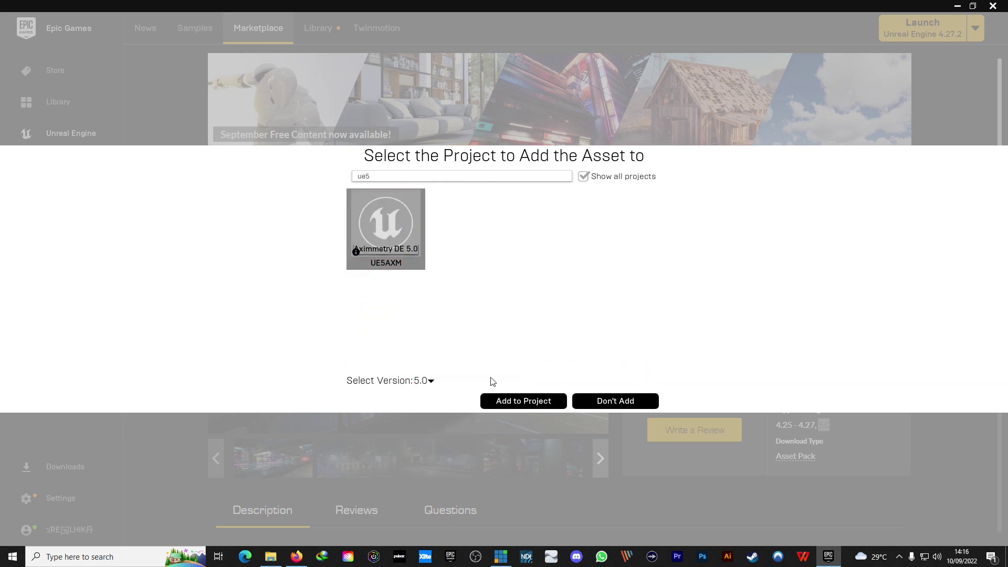
pyautogui.click(519, 401)
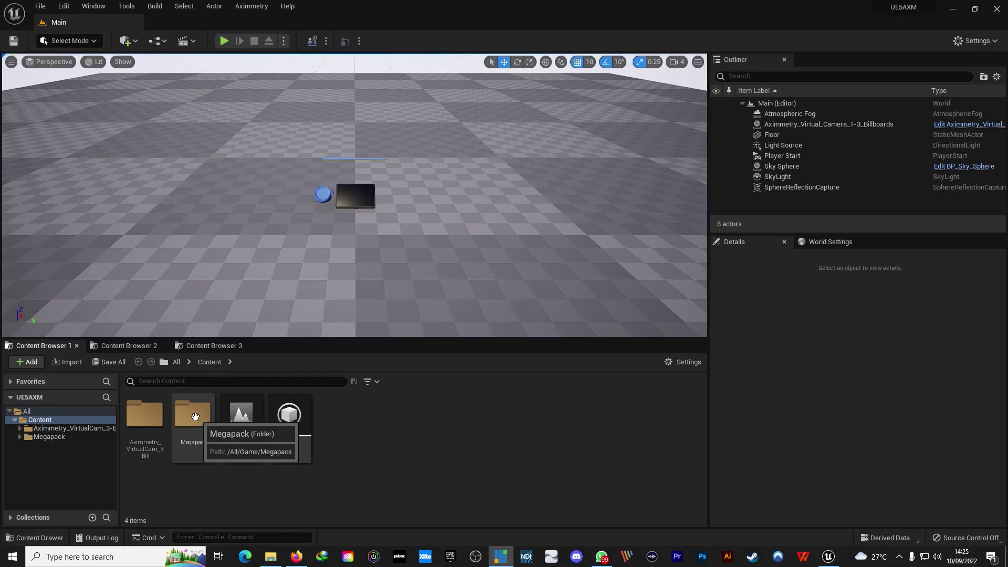
# - Browse Megapack > Maps > MiddleEast in the Content Browser and load the MiddleEast level
pyautogui.doubleClick(194, 416)
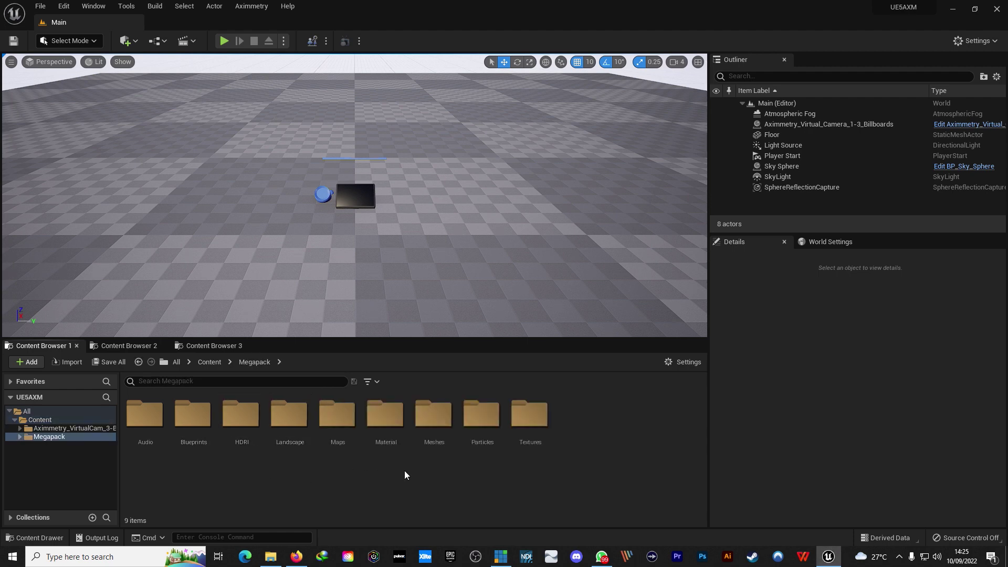
pyautogui.doubleClick(336, 417)
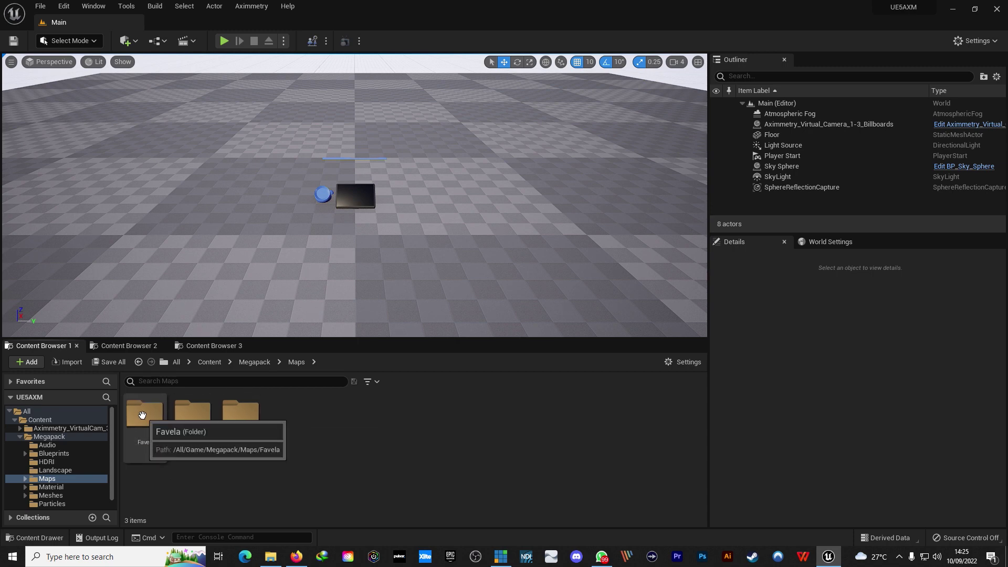
pyautogui.doubleClick(196, 418)
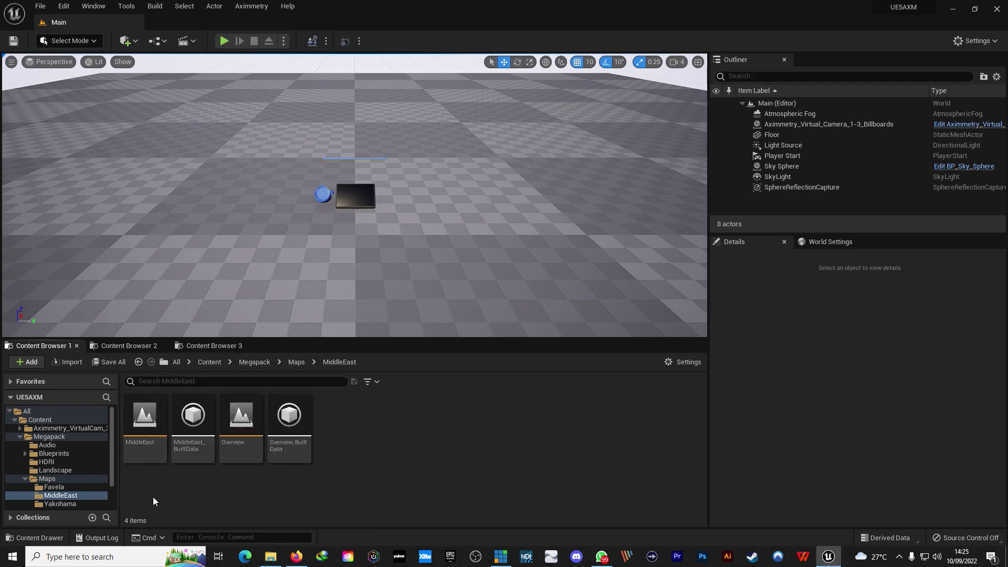
pyautogui.doubleClick(145, 417)
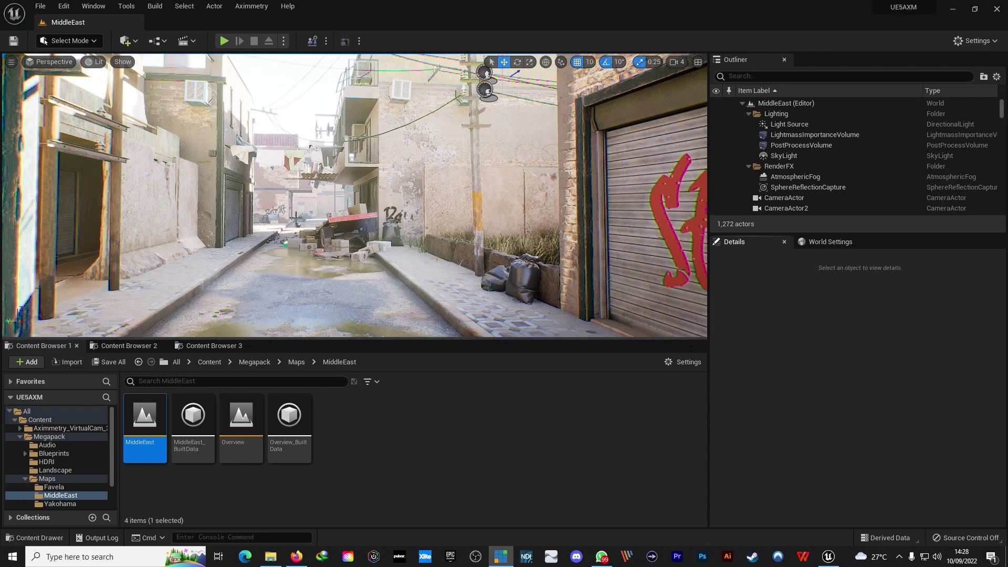
# - Check the Cinematics and Media Profile menus, then run Build All Levels on MiddleEast
pyautogui.moveTo(250, 135)
pyautogui.mouseDown(button='right')
pyautogui.moveTo(368, 136)
pyautogui.moveTo(115, 92)
pyautogui.mouseUp(button='right')
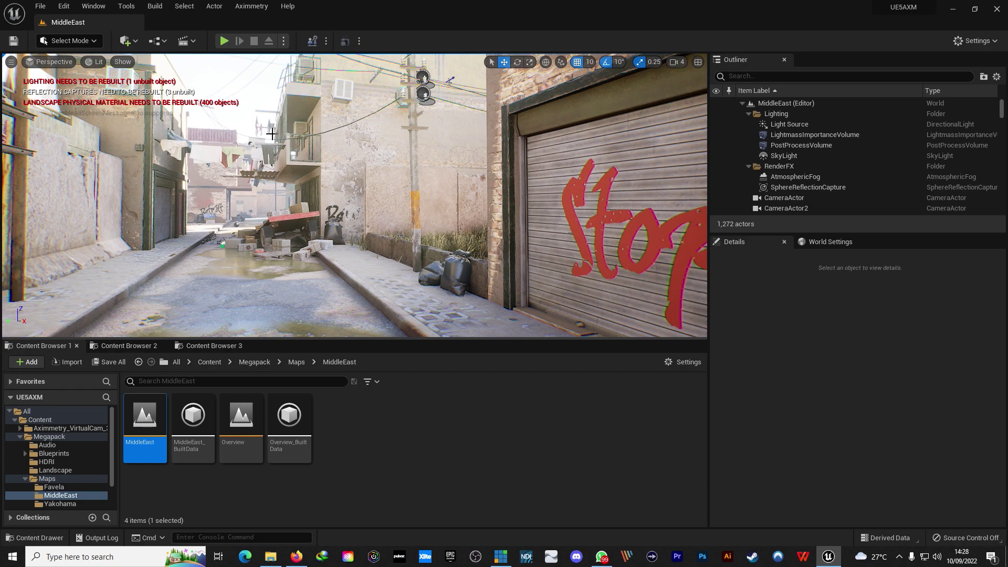
pyautogui.click(194, 41)
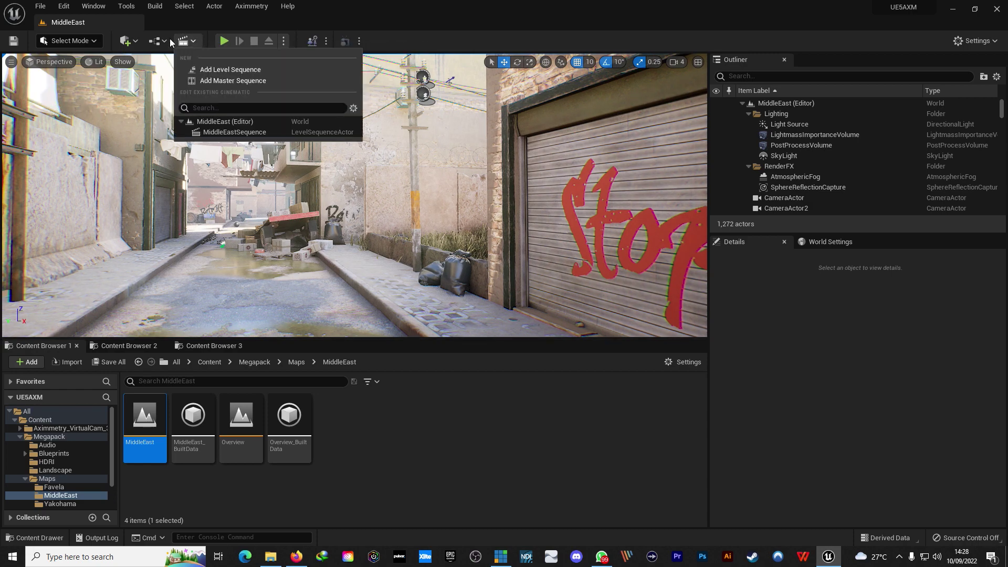
pyautogui.click(361, 42)
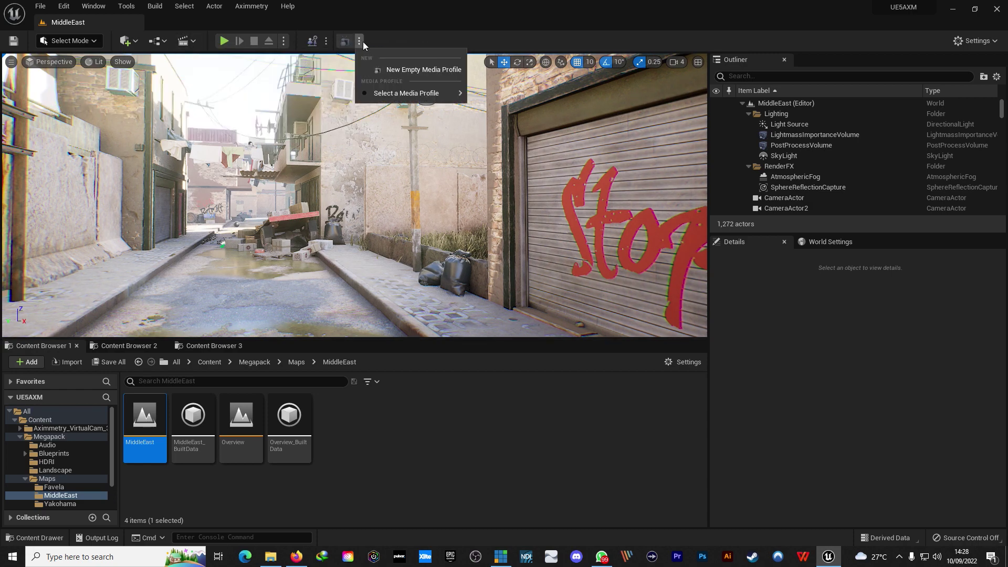
pyautogui.click(155, 6)
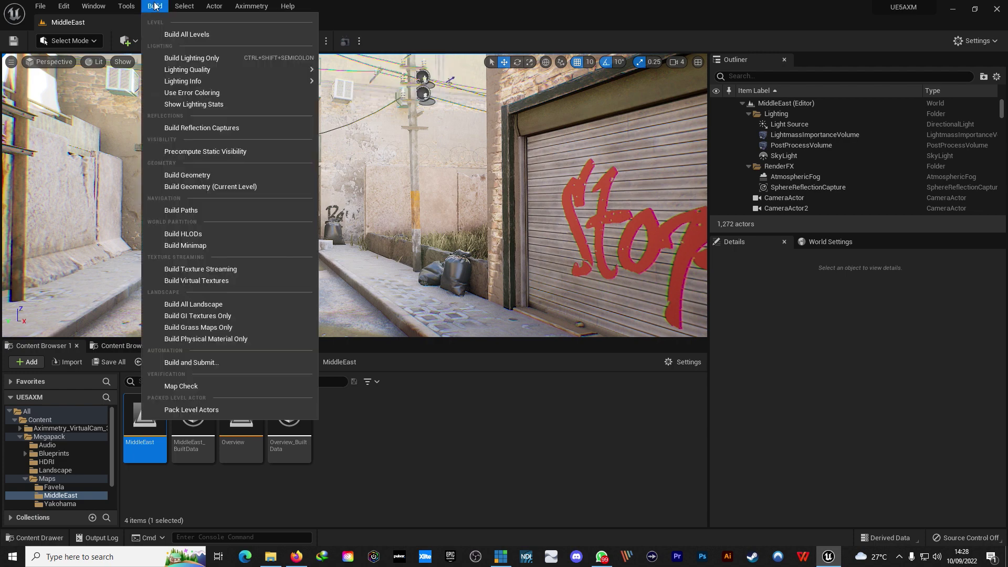
pyautogui.click(185, 36)
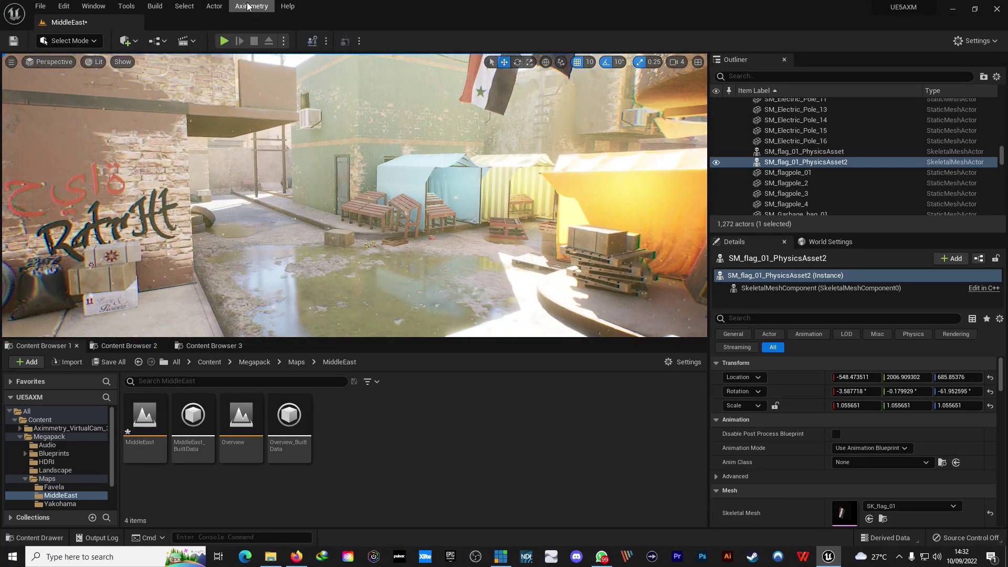
# - Add a Virtual camera (1-3 billboards) to the MiddleEast level and confirm with Yes
pyautogui.click(246, 6)
pyautogui.moveTo(270, 35)
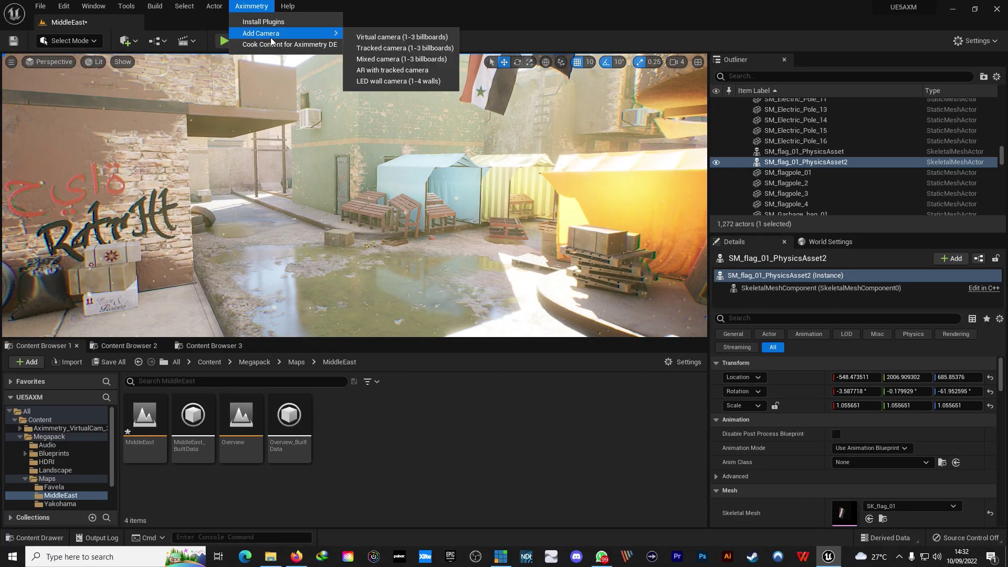
pyautogui.click(364, 36)
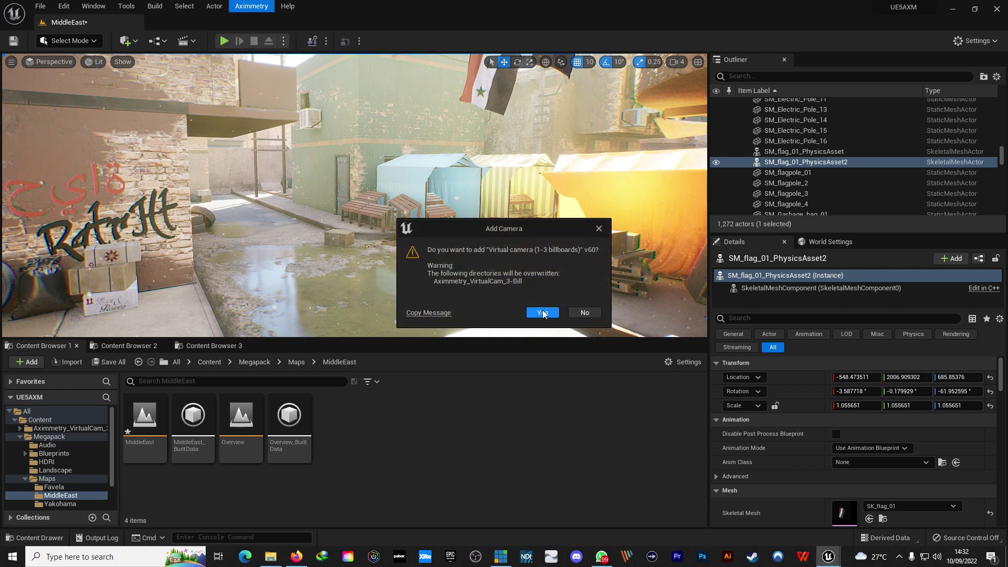
pyautogui.click(542, 313)
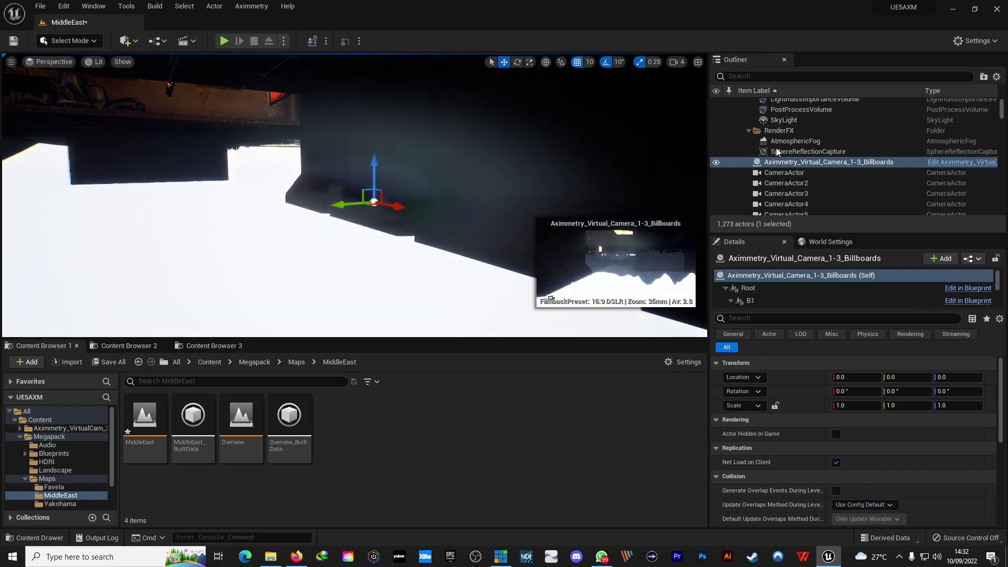
# - Select CameraActor through CameraActor9 in the Outliner and delete them, leaving 1,264 actors
pyautogui.scroll(2, 870, 148)
pyautogui.scroll(-3, 869, 148)
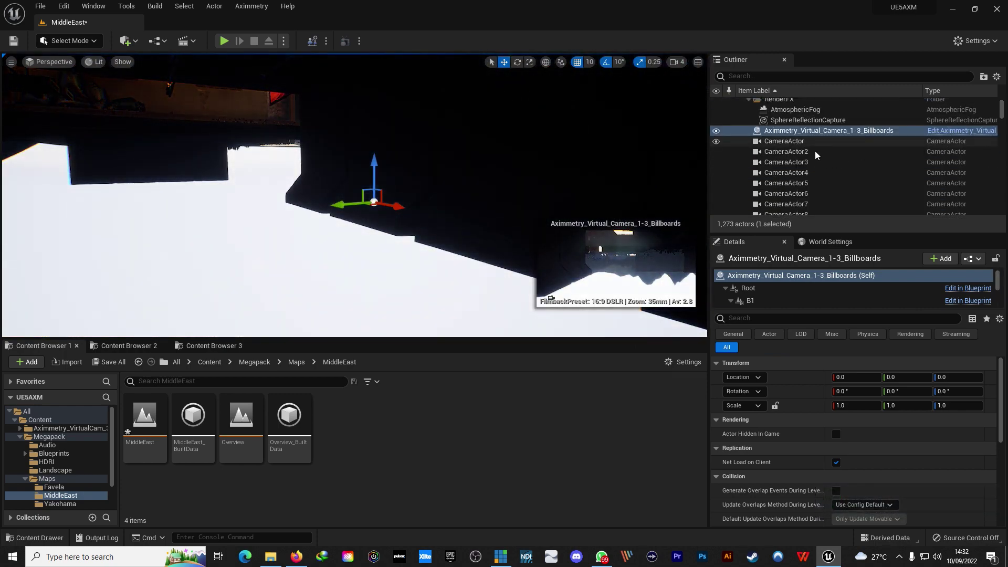
pyautogui.click(819, 142)
pyautogui.scroll(-2, 903, 173)
pyautogui.scroll(-1, 903, 173)
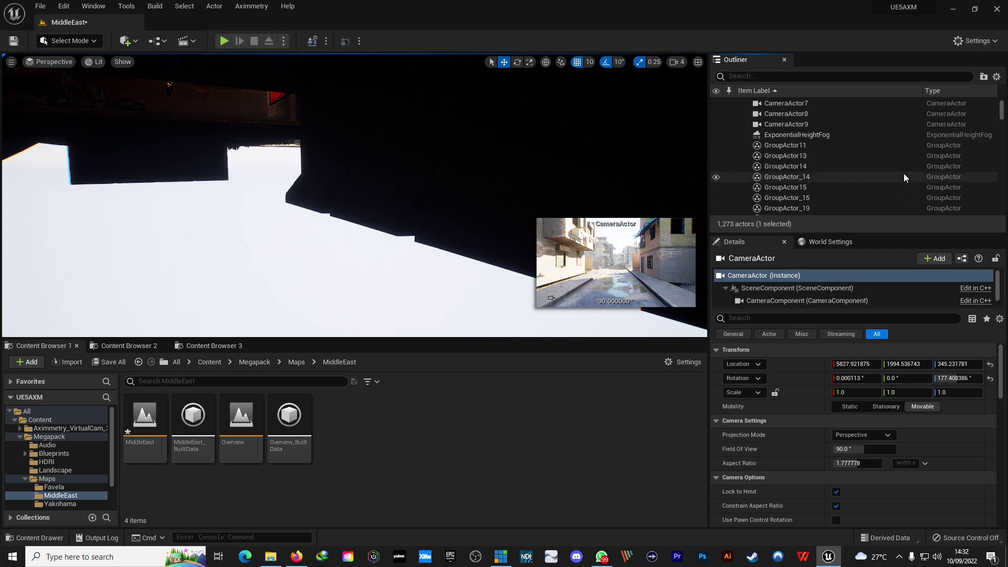
pyautogui.keyDown('shift'); pyautogui.click(819, 124); pyautogui.keyUp('shift')
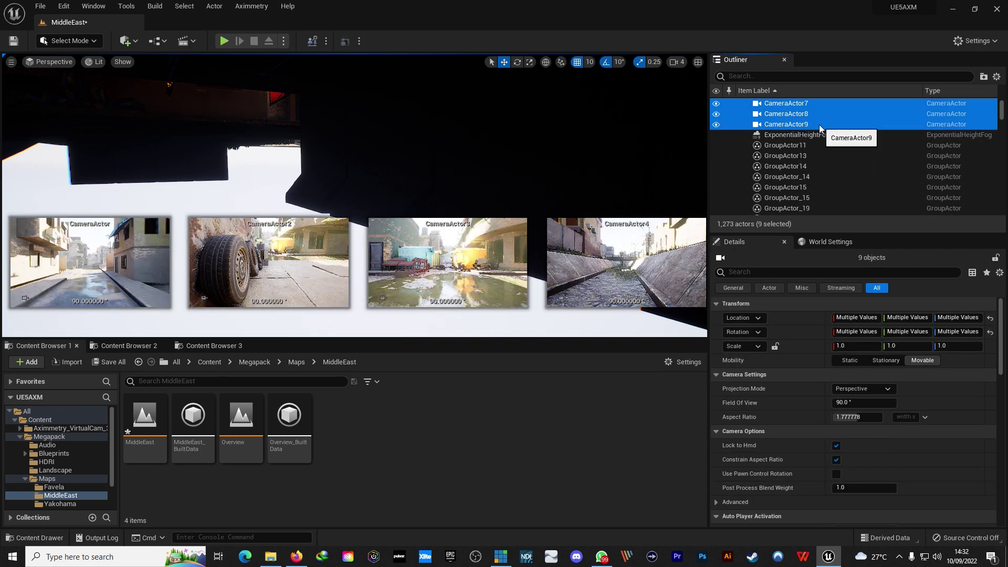
pyautogui.press('Delete')
pyautogui.scroll(-1, 818, 156)
pyautogui.scroll(-3, 819, 157)
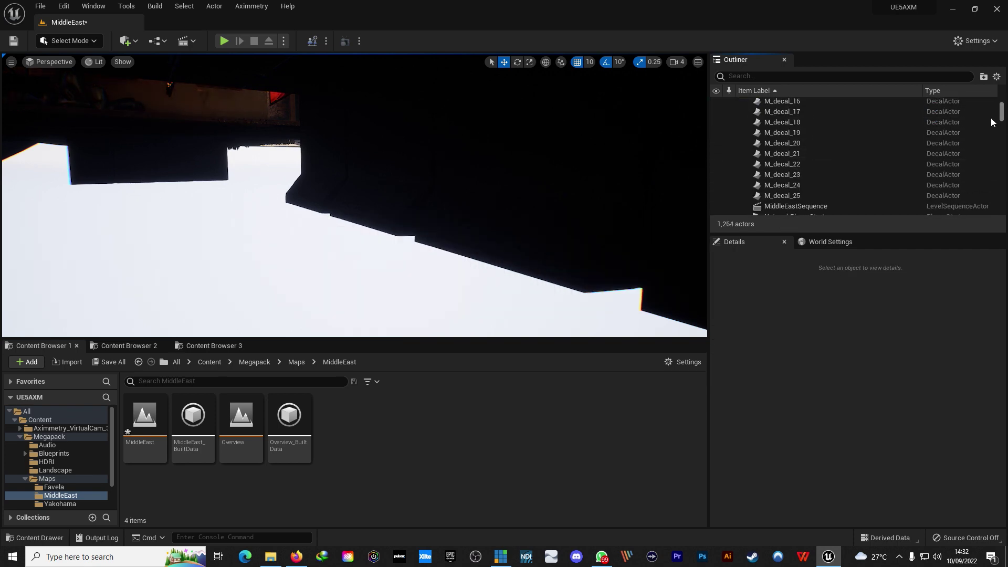
pyautogui.moveTo(1001, 112); pyautogui.dragTo(985, 224)
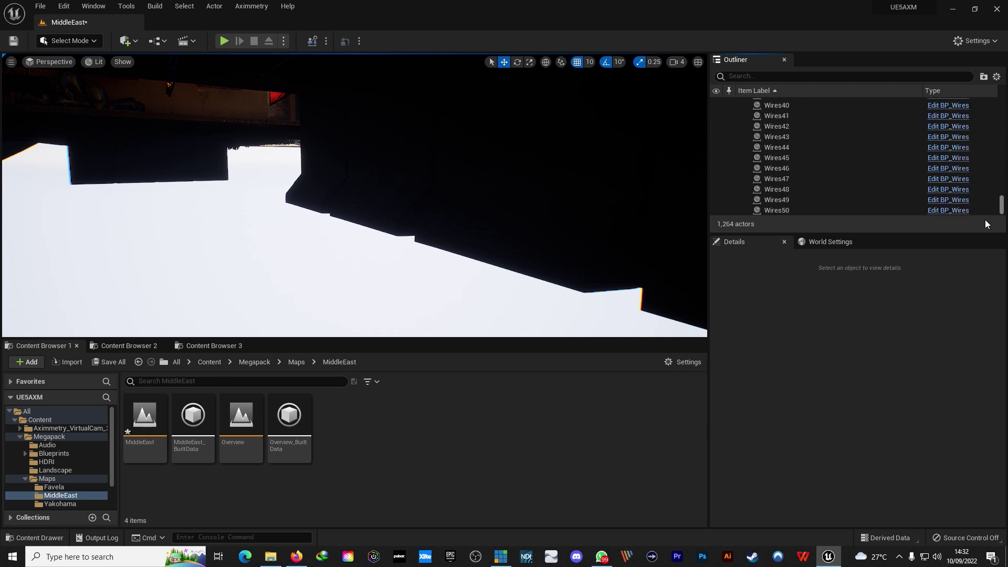
pyautogui.scroll(20, 871, 200)
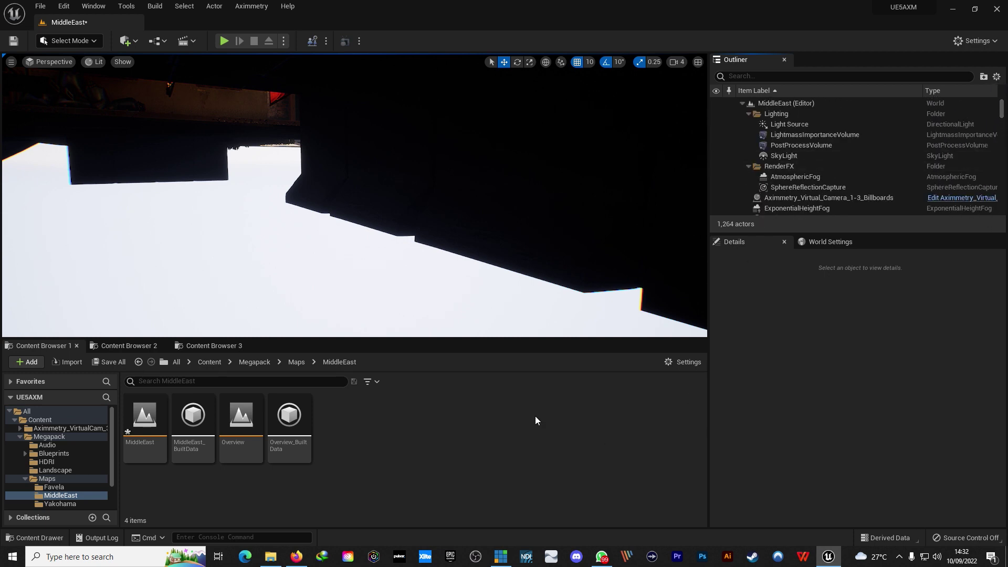
# - In Project Settings > Maps & Modes, set Editor Startup Map and Game Default Map to MiddleEast
pyautogui.click(40, 10)
pyautogui.click(64, 6)
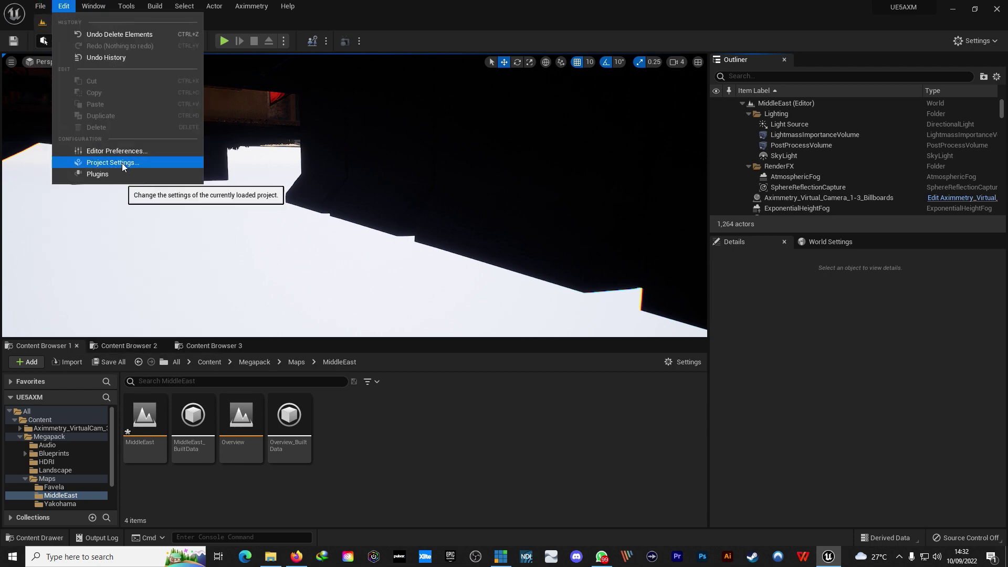
pyautogui.click(78, 162)
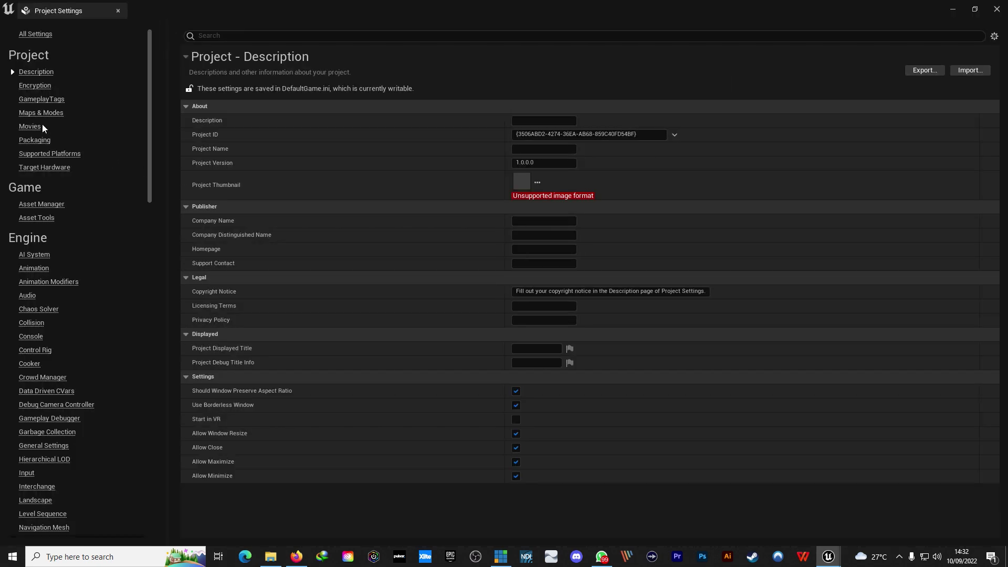
pyautogui.click(58, 117)
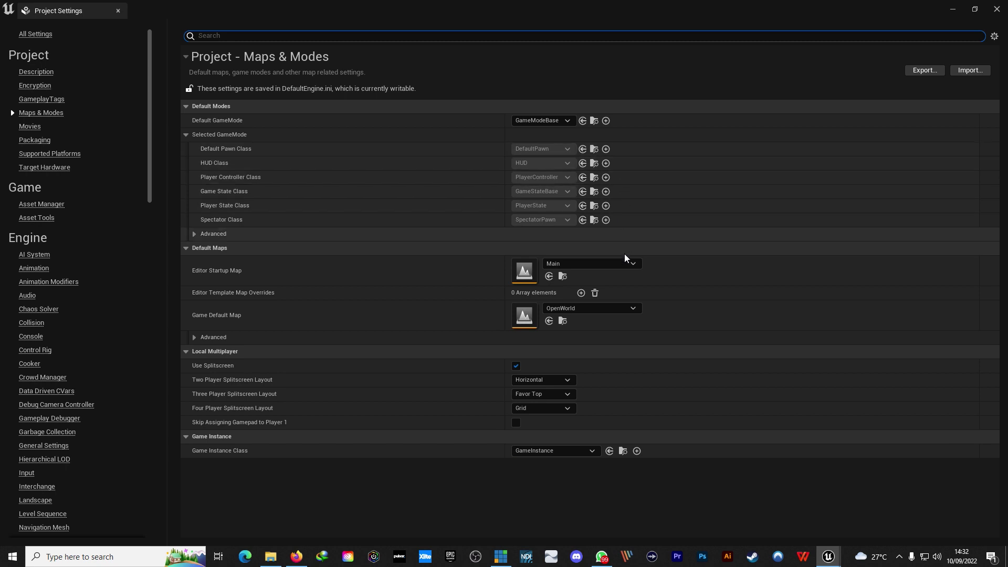
pyautogui.click(633, 264)
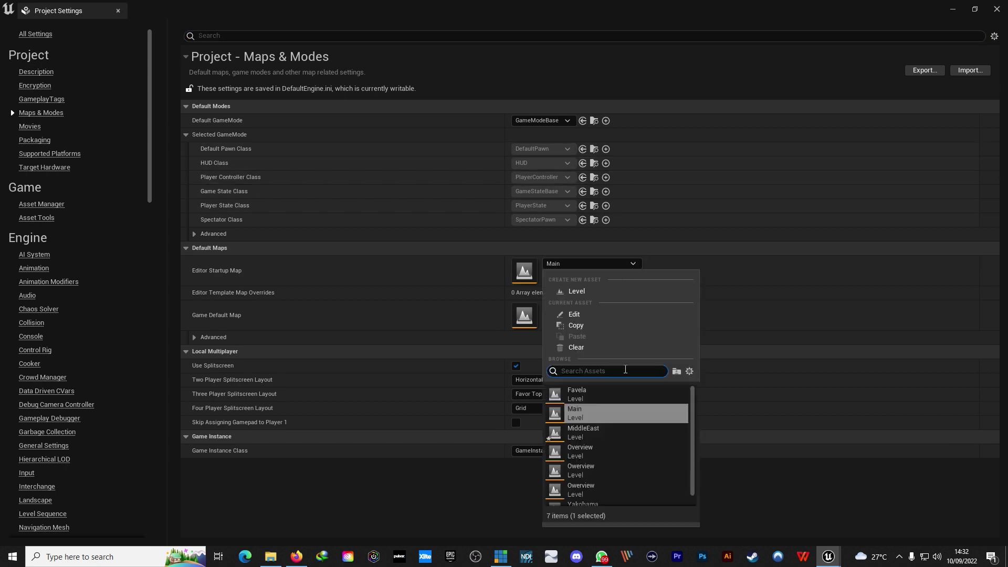
pyautogui.click(602, 431)
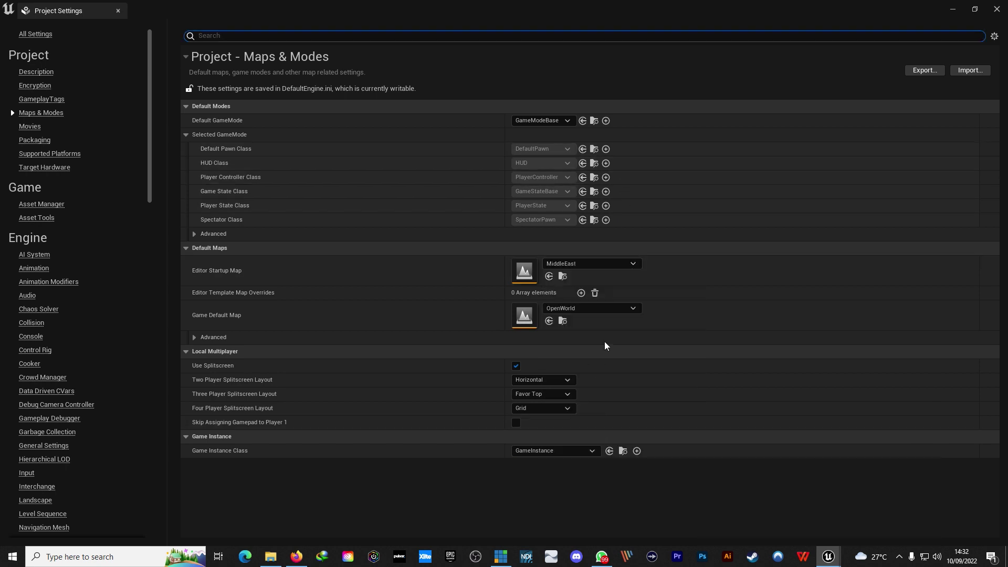
pyautogui.click(630, 308)
pyautogui.click(606, 211)
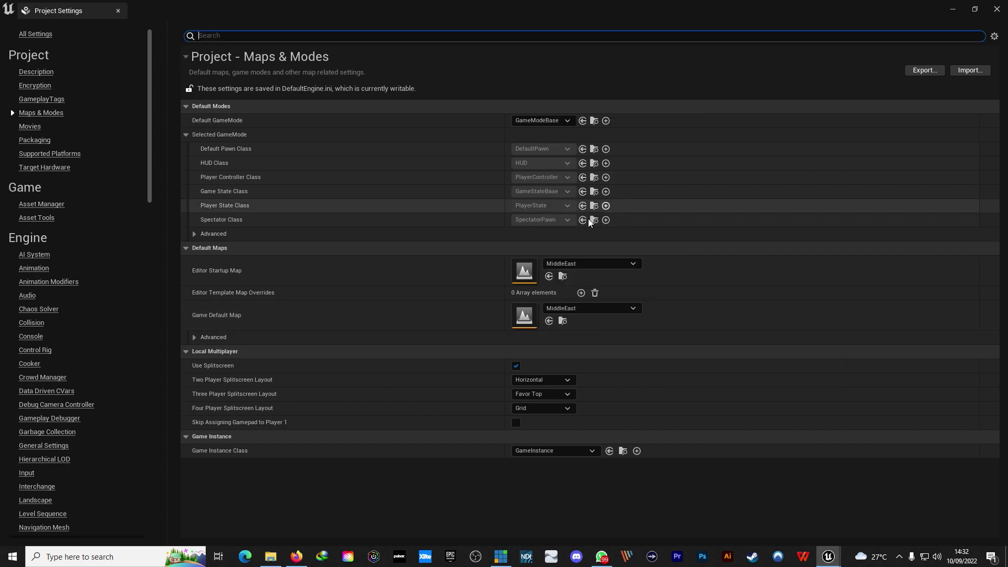
pyautogui.click(118, 11)
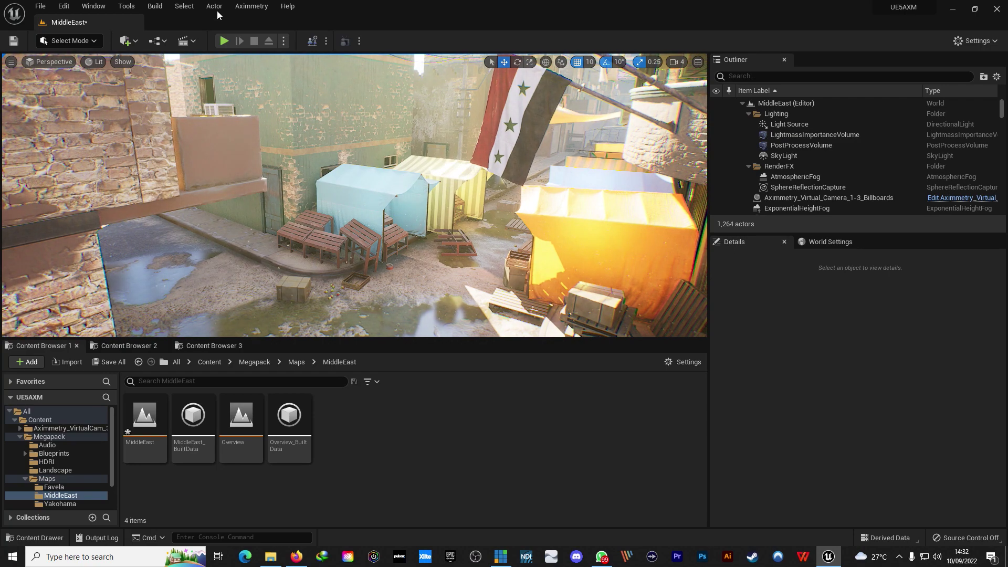
# - Run Cook Content for Aximmetry DE, allow firewall access, and review the failed cook in the Output Log
pyautogui.click(251, 7)
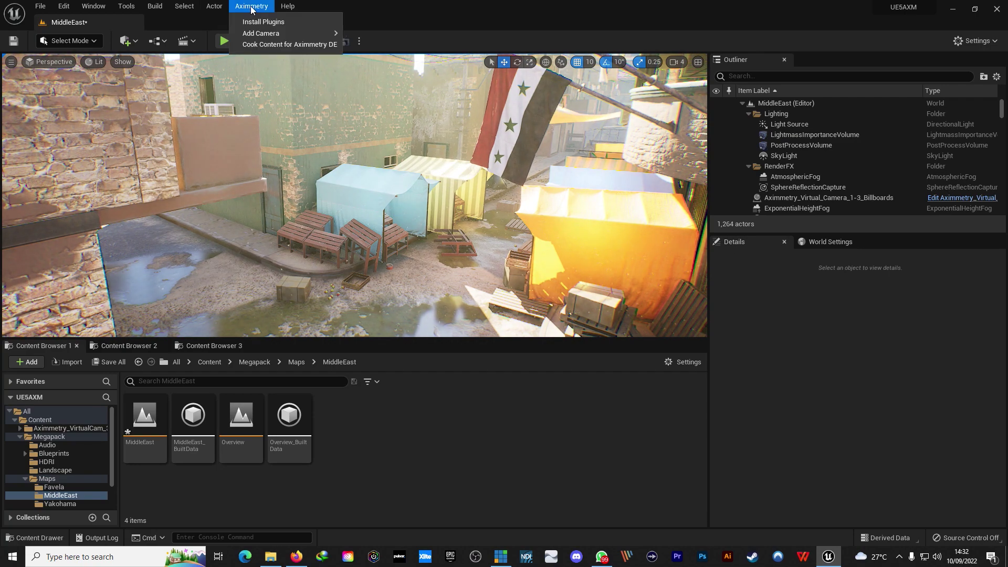
pyautogui.click(273, 46)
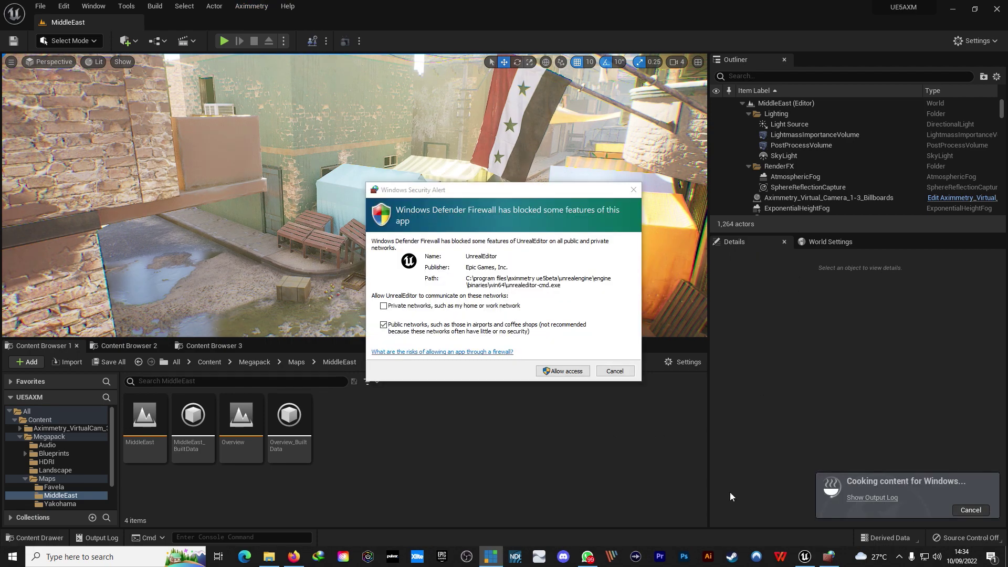
pyautogui.click(564, 373)
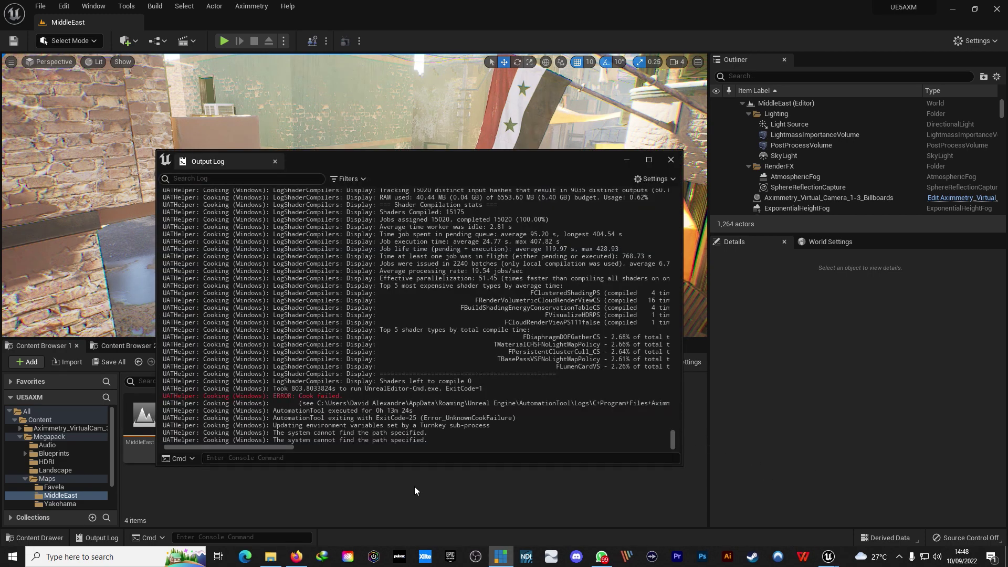
pyautogui.scroll(3, 484, 406)
pyautogui.scroll(2, 487, 402)
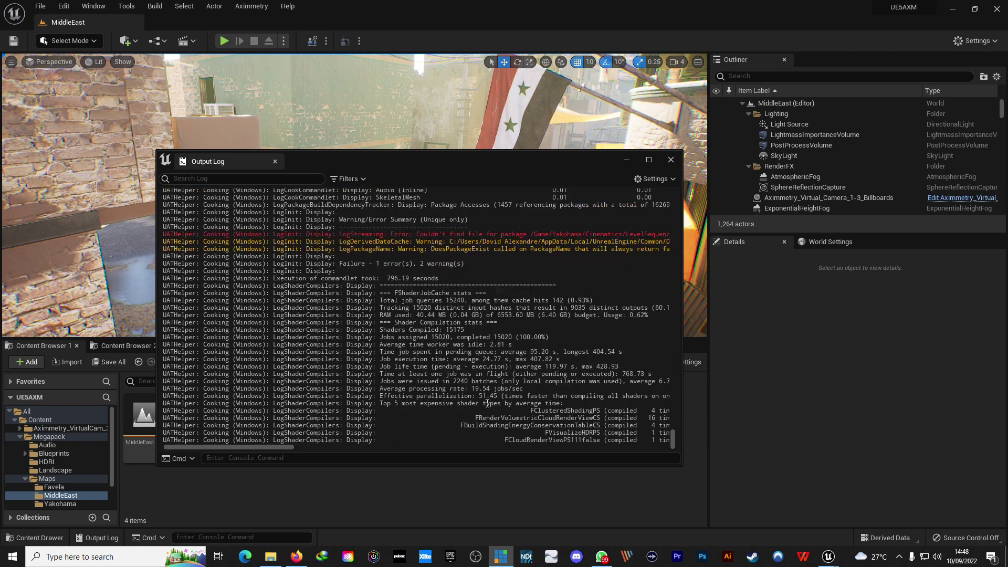
pyautogui.scroll(2, 487, 402)
pyautogui.moveTo(272, 446)
pyautogui.mouseDown()
pyautogui.moveTo(361, 450)
pyautogui.moveTo(205, 445)
pyautogui.mouseUp()
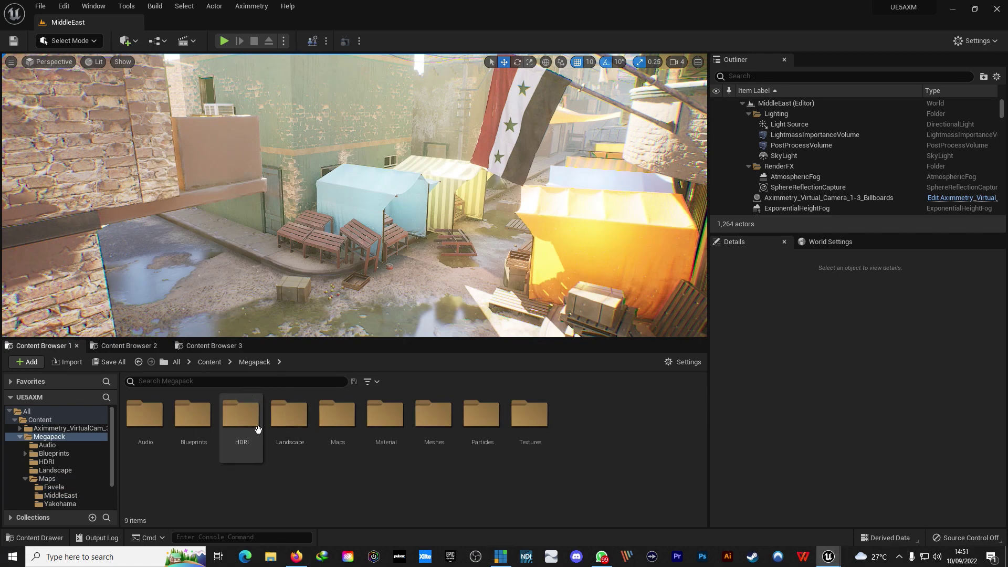
# - Browse into the Megapack Yakohama maps folder and inspect its five assets, loading the Overview map
pyautogui.doubleClick(344, 425)
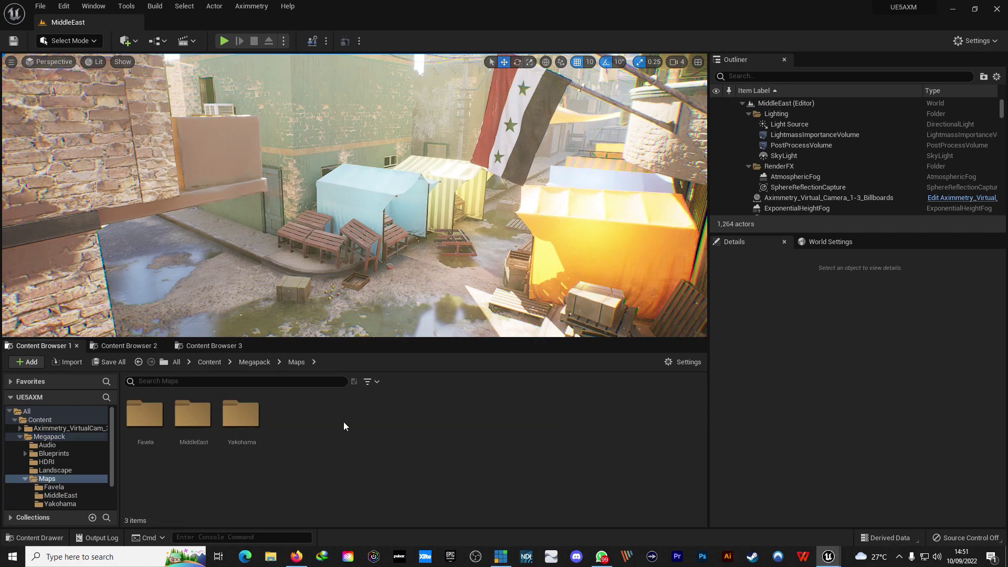
pyautogui.doubleClick(241, 414)
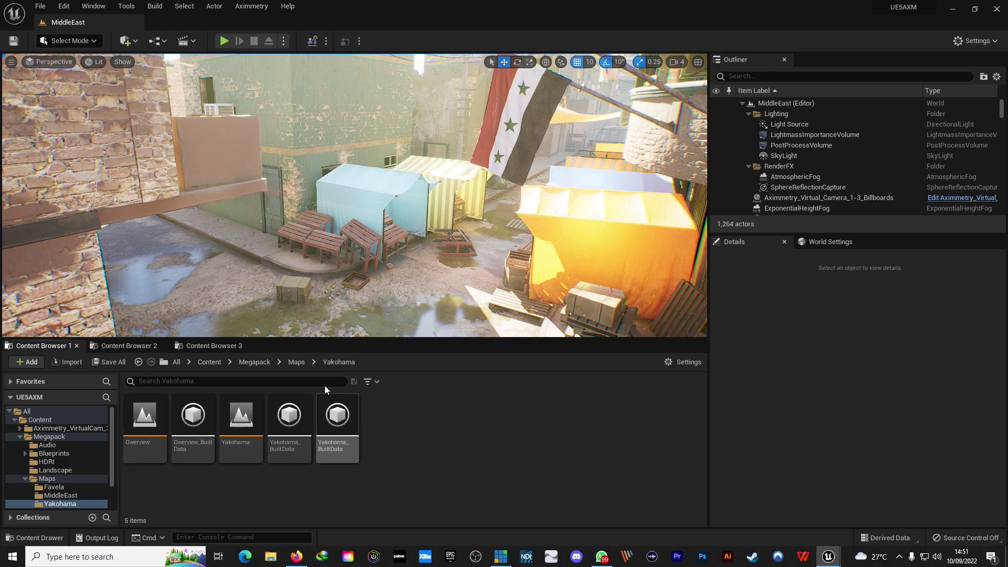
pyautogui.click(297, 362)
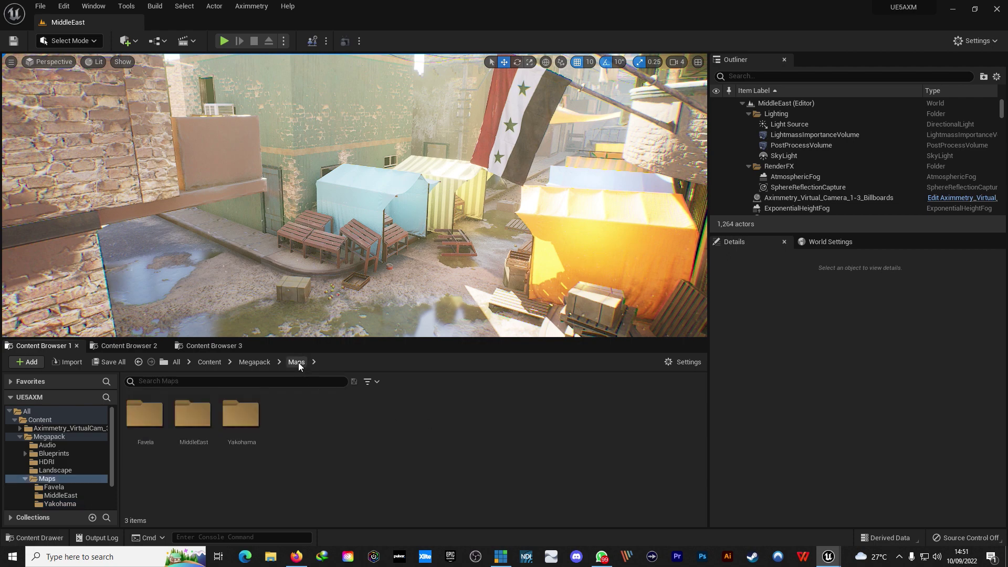
pyautogui.doubleClick(241, 415)
pyautogui.click(337, 418)
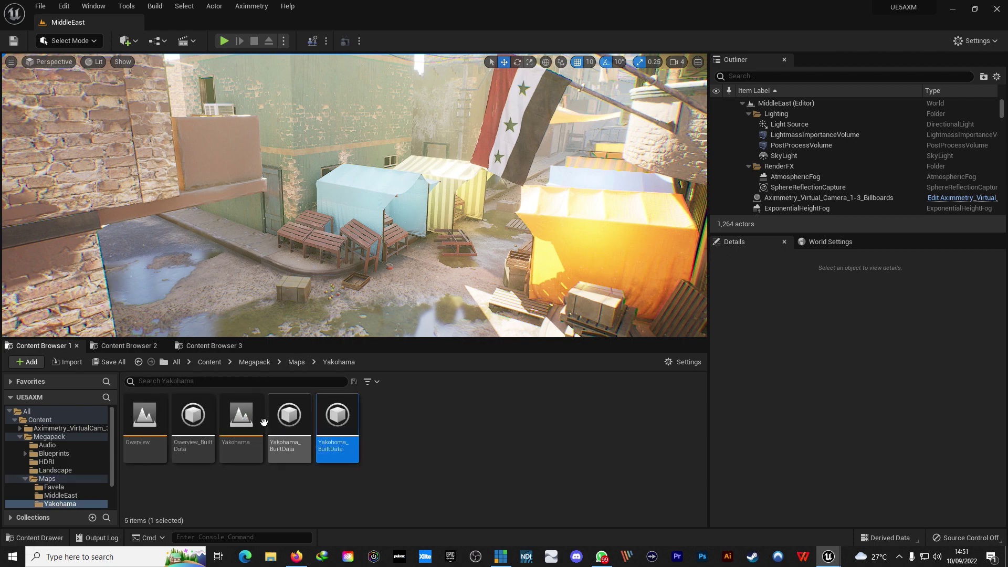
pyautogui.keyDown('shift'); pyautogui.click(150, 421); pyautogui.keyUp('shift')
pyautogui.doubleClick(150, 423)
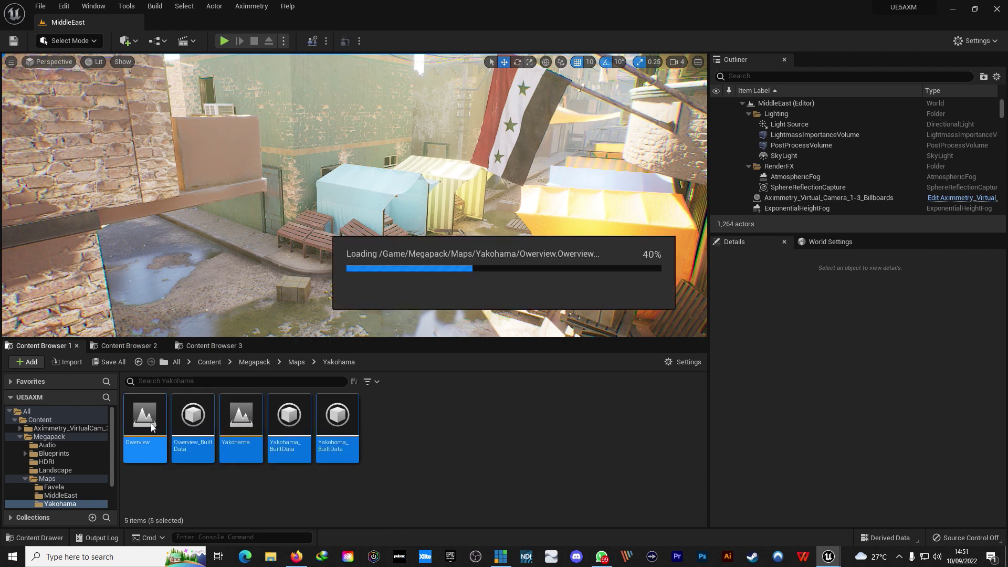
# - Delete the Yakohama maps folder and start a new Cook Content for Aximmetry DE
pyautogui.hotkey('alt', 'Left')
pyautogui.rightClick(238, 415)
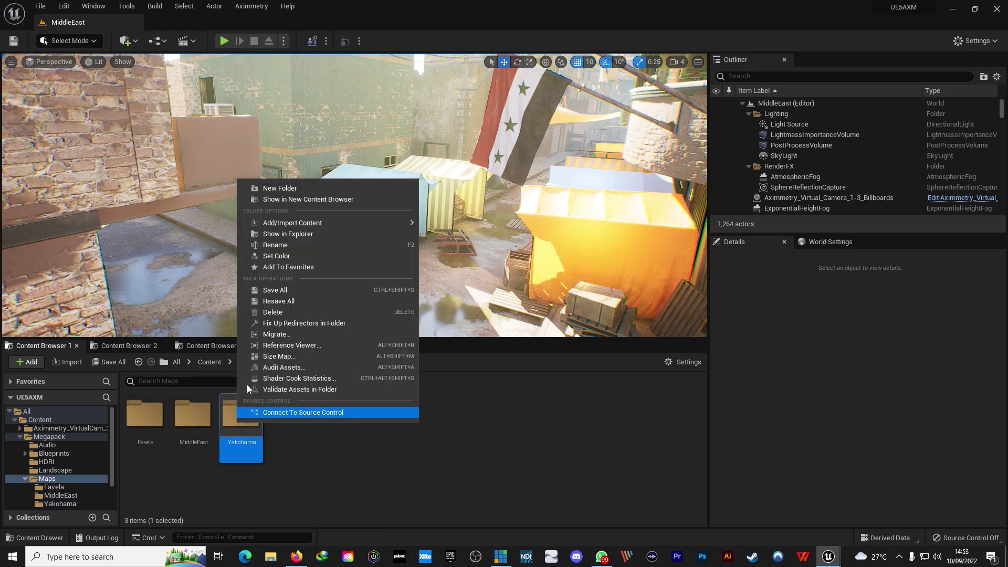
pyautogui.click(267, 312)
pyautogui.click(305, 334)
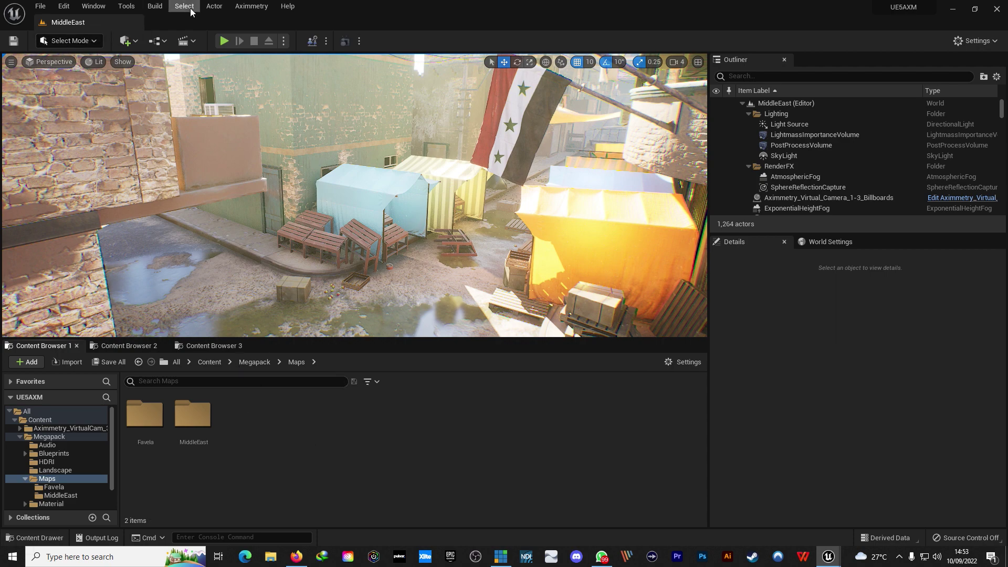
pyautogui.click(241, 8)
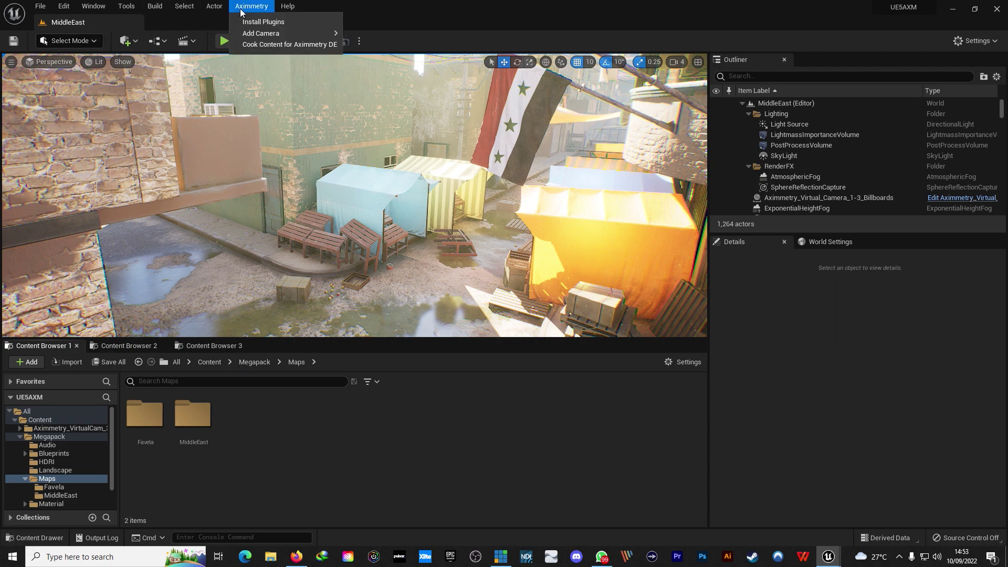
pyautogui.click(276, 44)
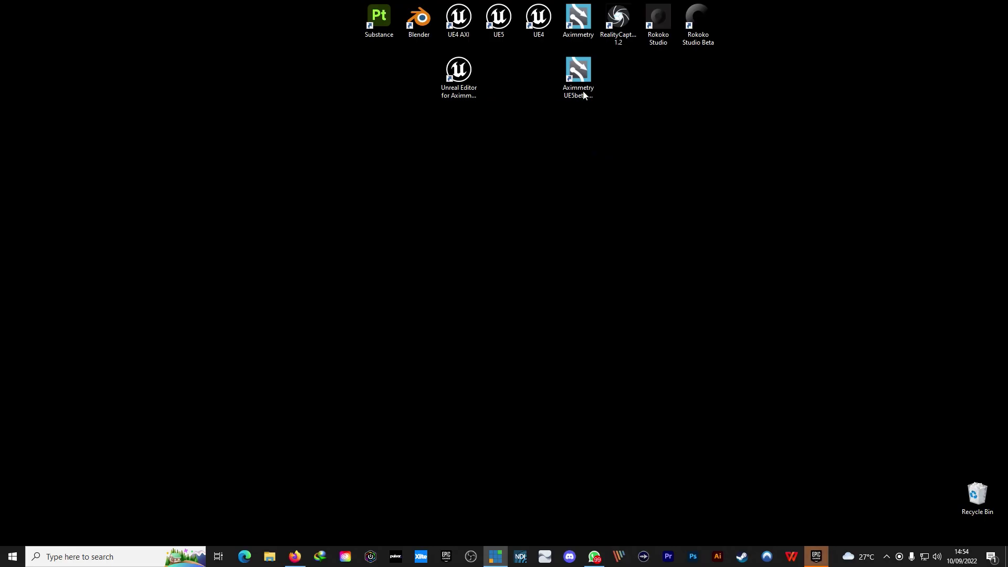
# - Launch Aximmetry Broadcast UE5beta and start Composer with the current startup output settings
pyautogui.doubleClick(578, 65)
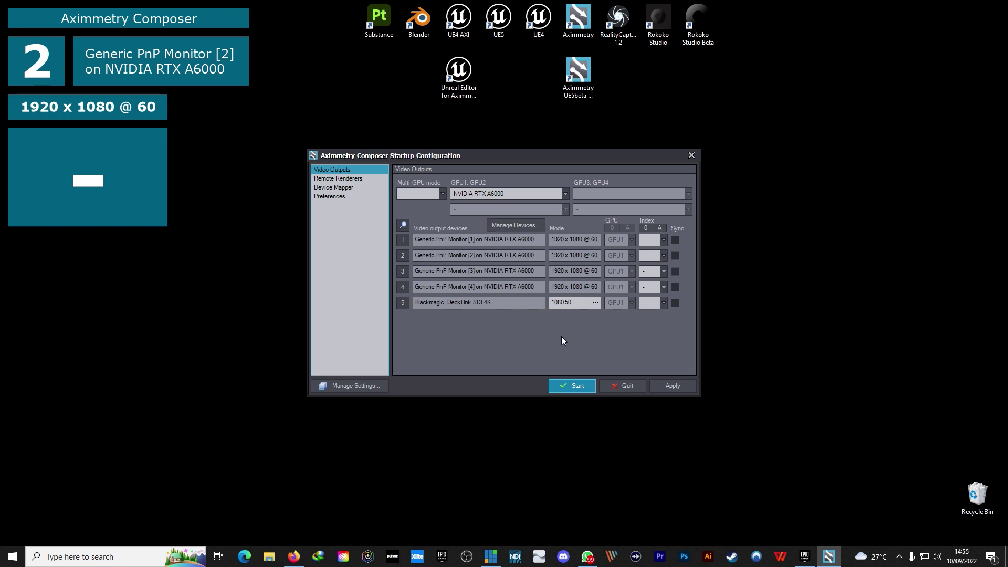
pyautogui.click(574, 388)
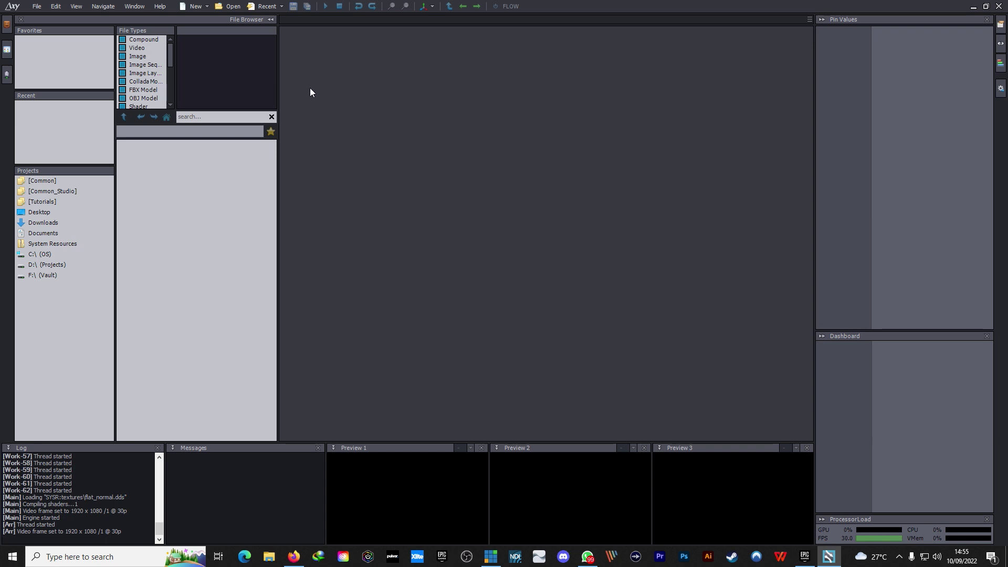
# - Create a New Compound and browse to [Common_Studio] > Compounds > VirtualCam_Unreal in the File Browser
pyautogui.click(195, 7)
pyautogui.click(200, 20)
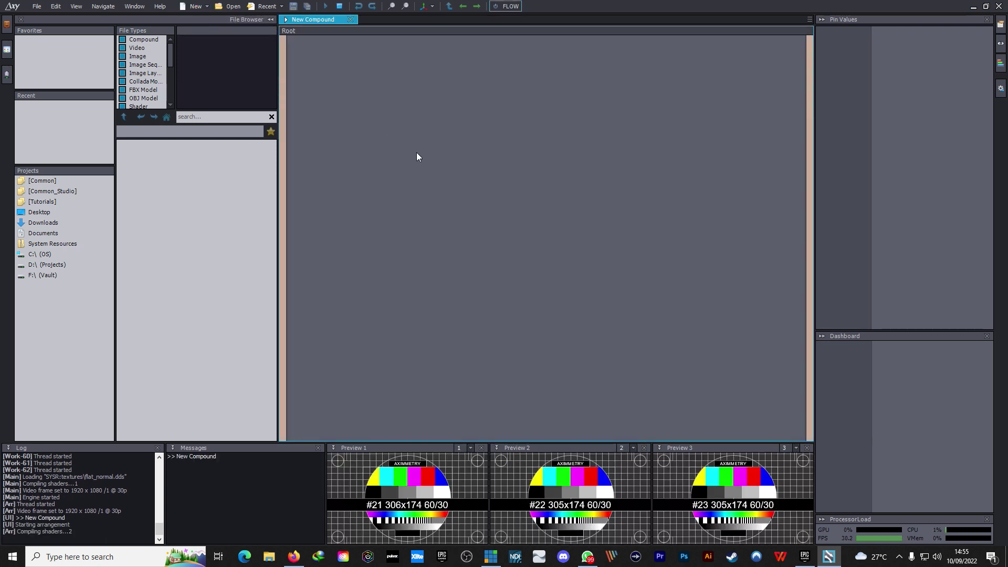
pyautogui.click(51, 182)
pyautogui.click(56, 190)
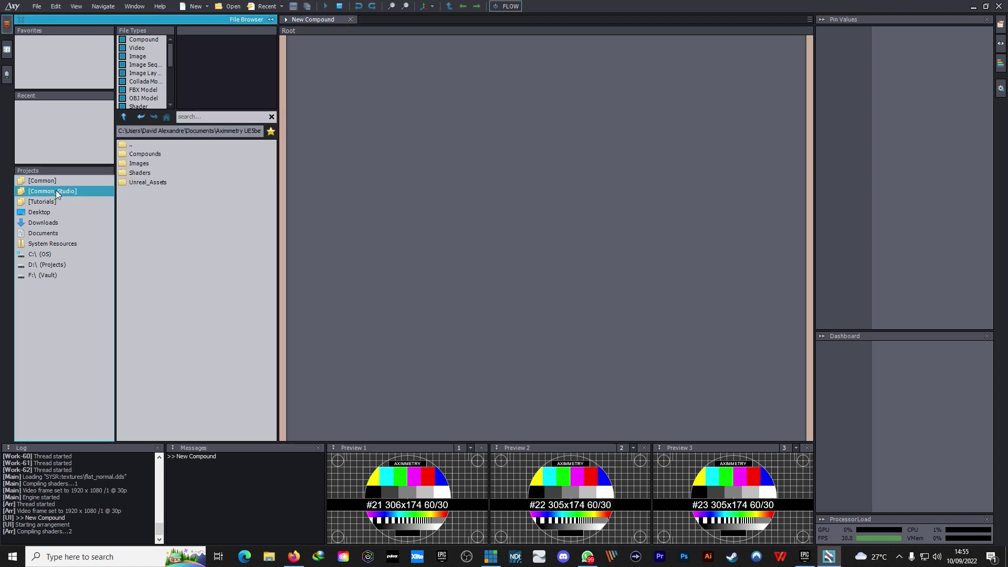
pyautogui.click(160, 155)
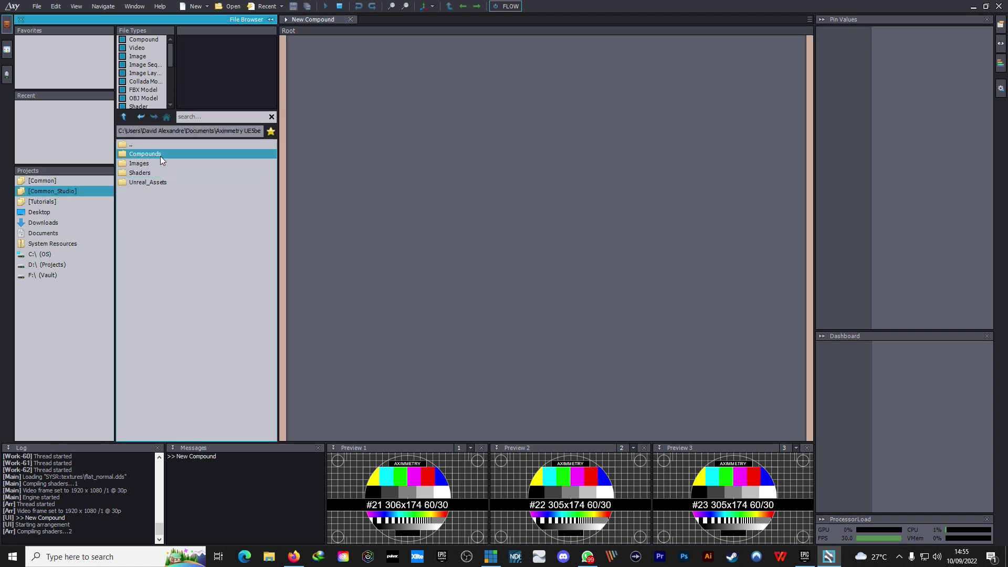
pyautogui.doubleClick(160, 156)
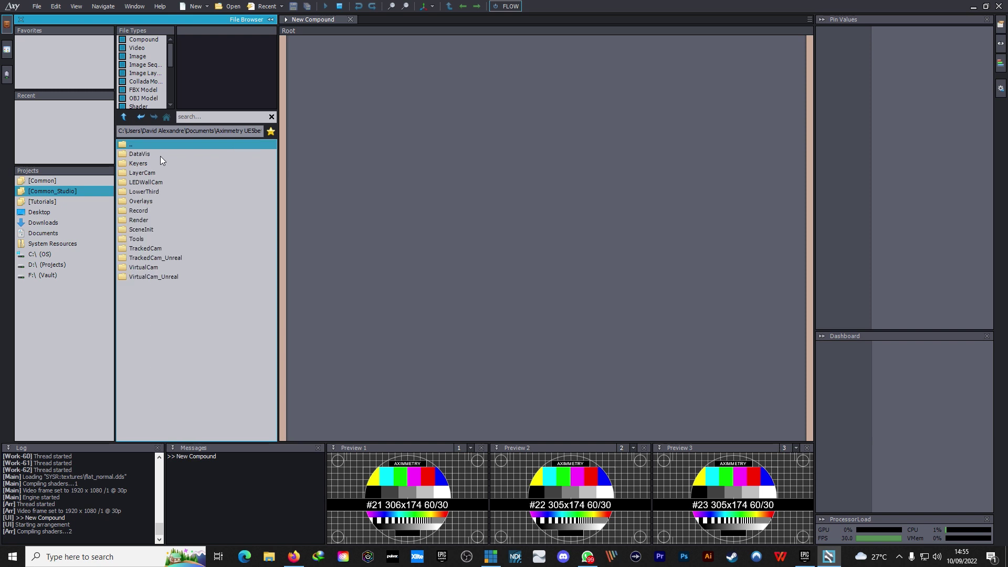
pyautogui.doubleClick(159, 277)
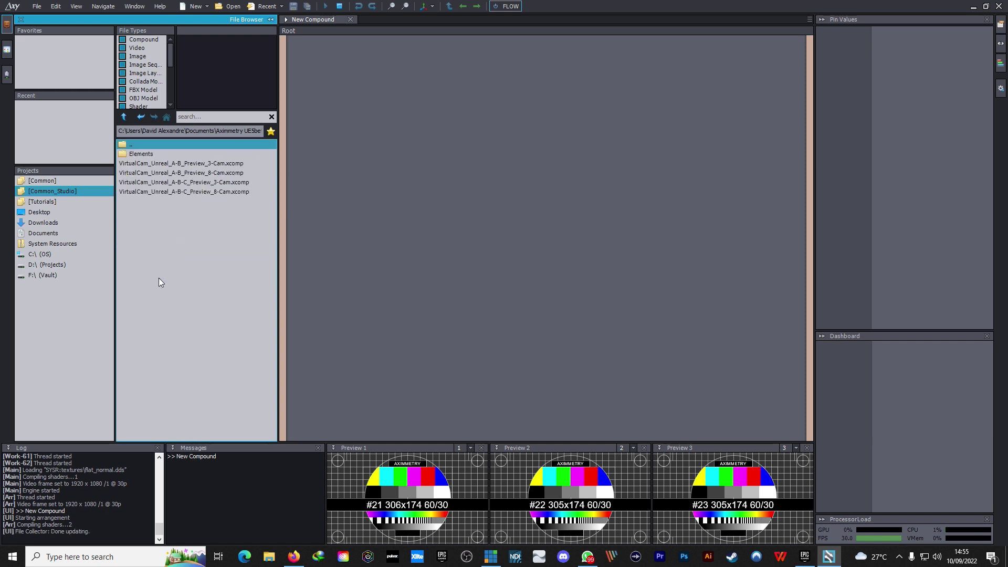
# - Place VirtualCam_Unreal_A-B_Preview_3-Cam.xcomp on the Flow canvas and position the node
pyautogui.moveTo(158, 162); pyautogui.dragTo(507, 174)
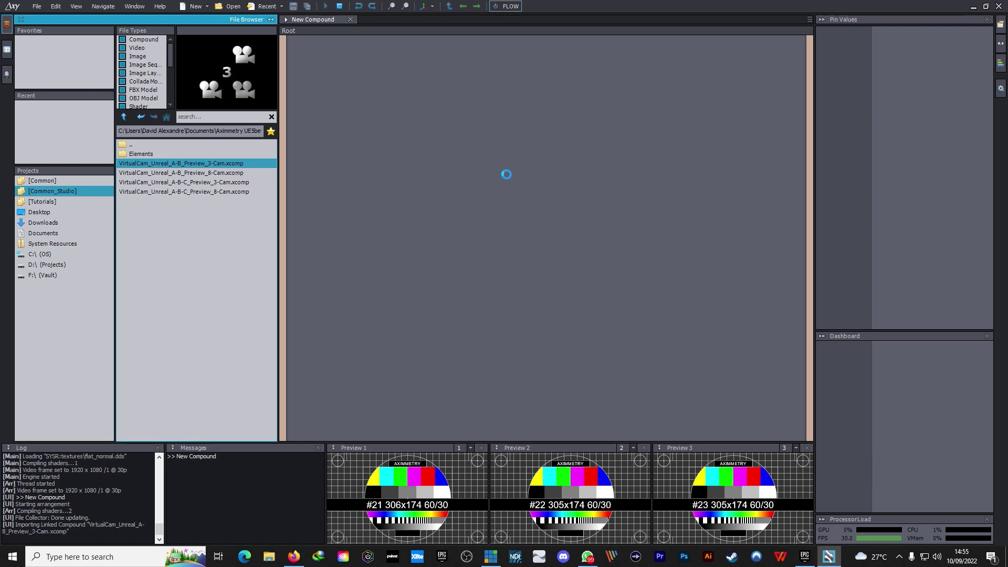
pyautogui.moveTo(603, 181); pyautogui.dragTo(436, 107)
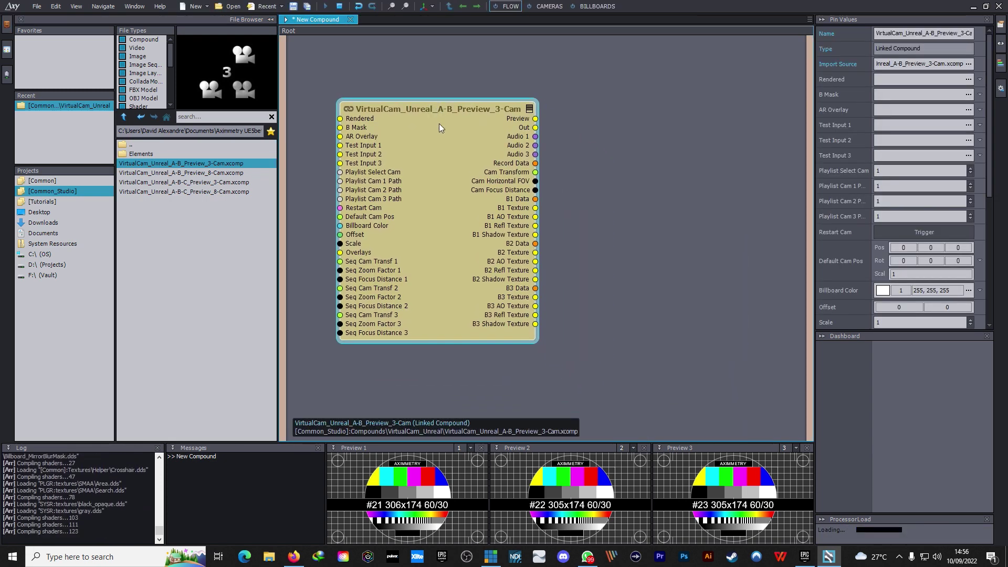
pyautogui.moveTo(432, 114); pyautogui.dragTo(436, 128)
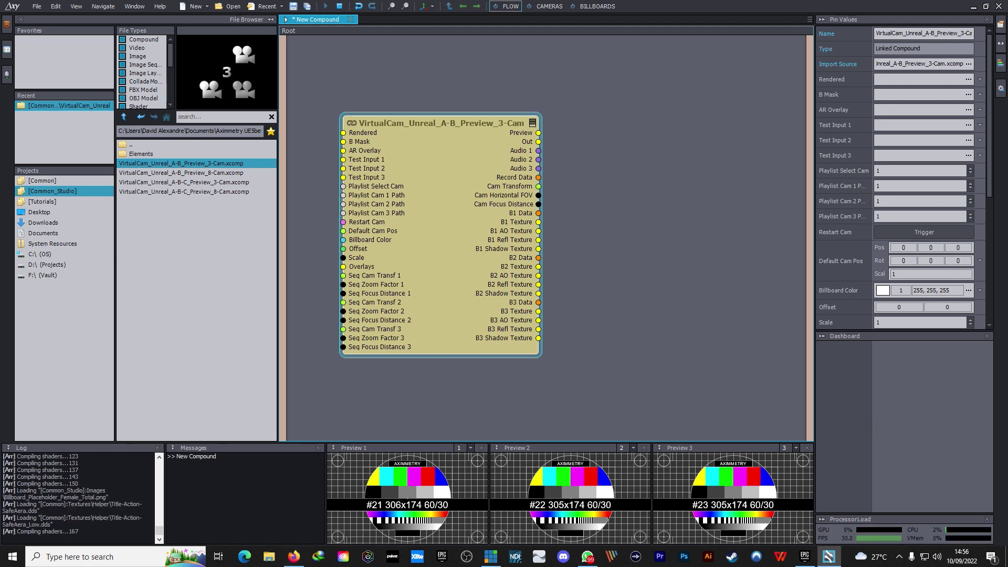
# - Add UE5AXM.uproject from File Explorer as a node, then collapse the File Browser and close Preview 2
pyautogui.hotkey('alt', 'Tab')
pyautogui.click(222, 323)
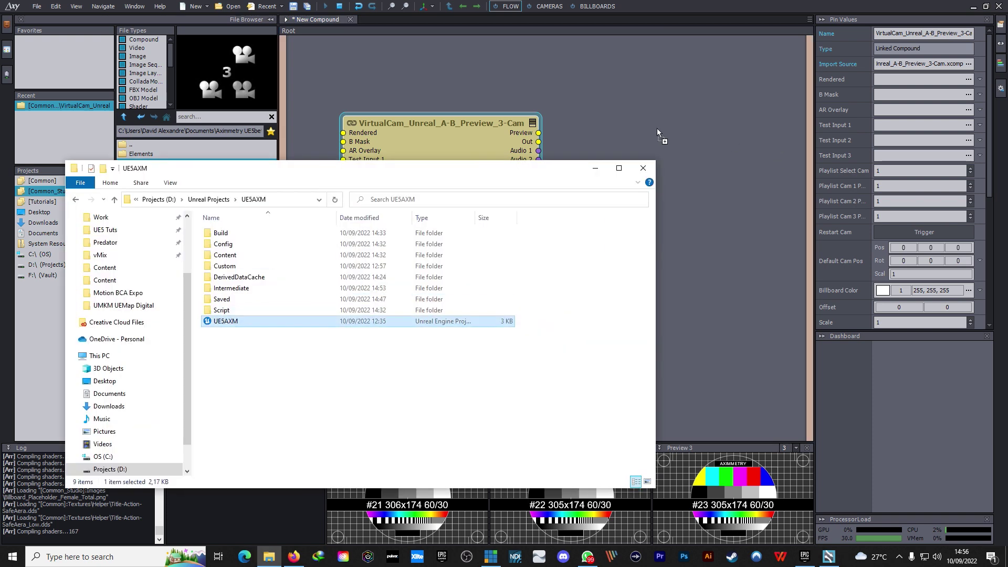
pyautogui.moveTo(656, 129); pyautogui.dragTo(645, 127)
pyautogui.click(594, 168)
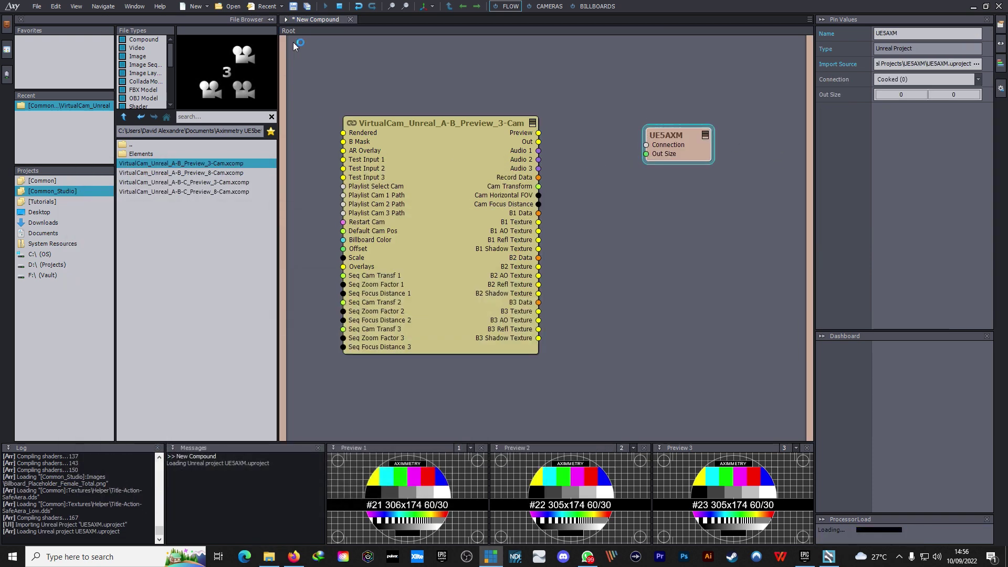
pyautogui.click(271, 18)
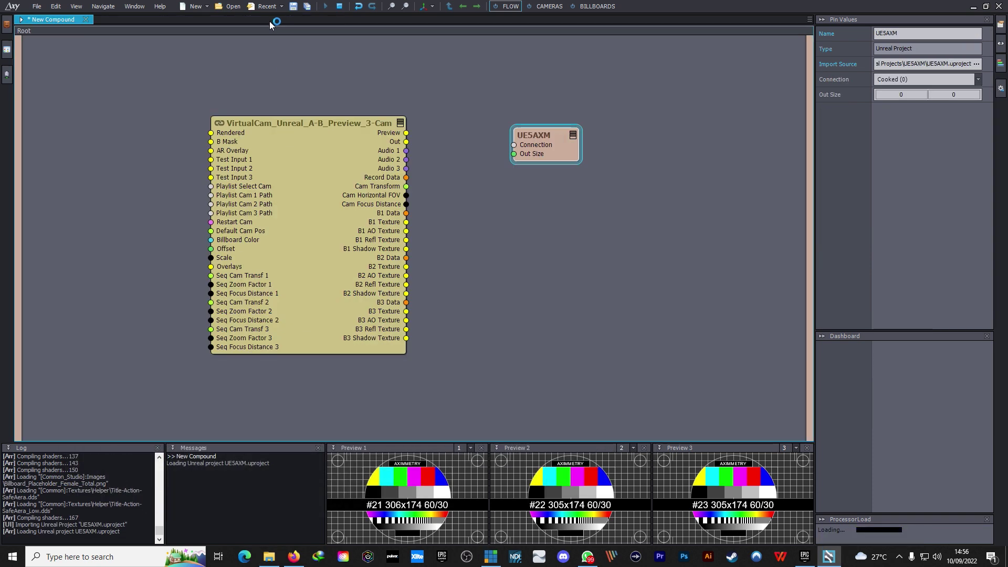
pyautogui.click(642, 447)
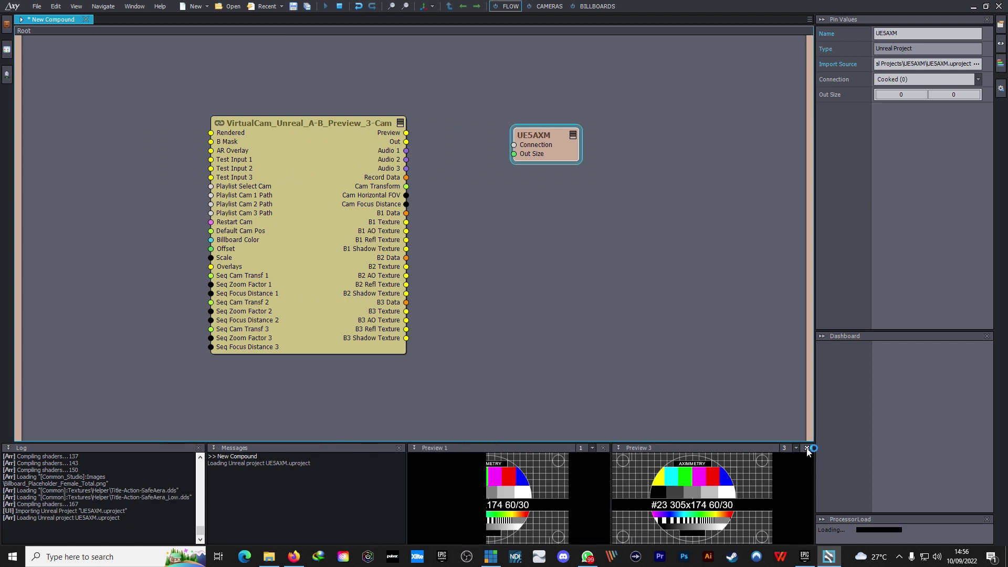
# - Close Preview 3, enlarge the preview area, and connect the camera's Preview and Out pins to compound outputs
pyautogui.click(807, 447)
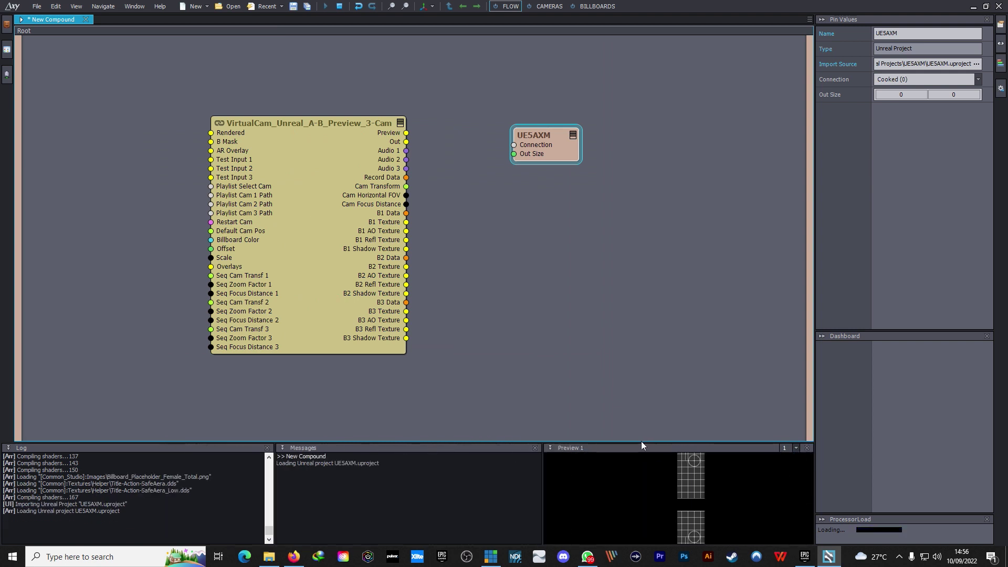
pyautogui.moveTo(641, 441); pyautogui.dragTo(643, 376)
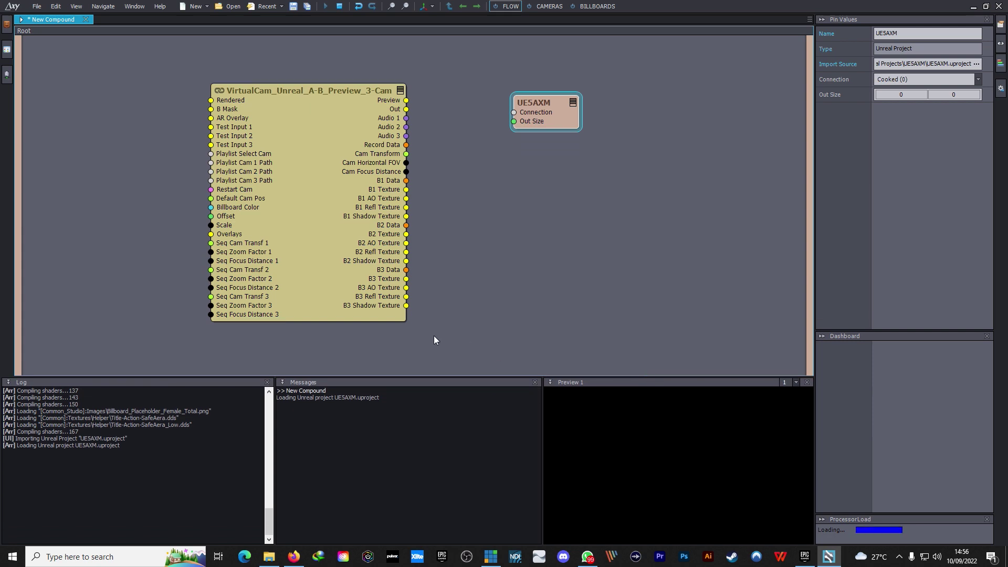
pyautogui.moveTo(547, 126); pyautogui.dragTo(512, 140)
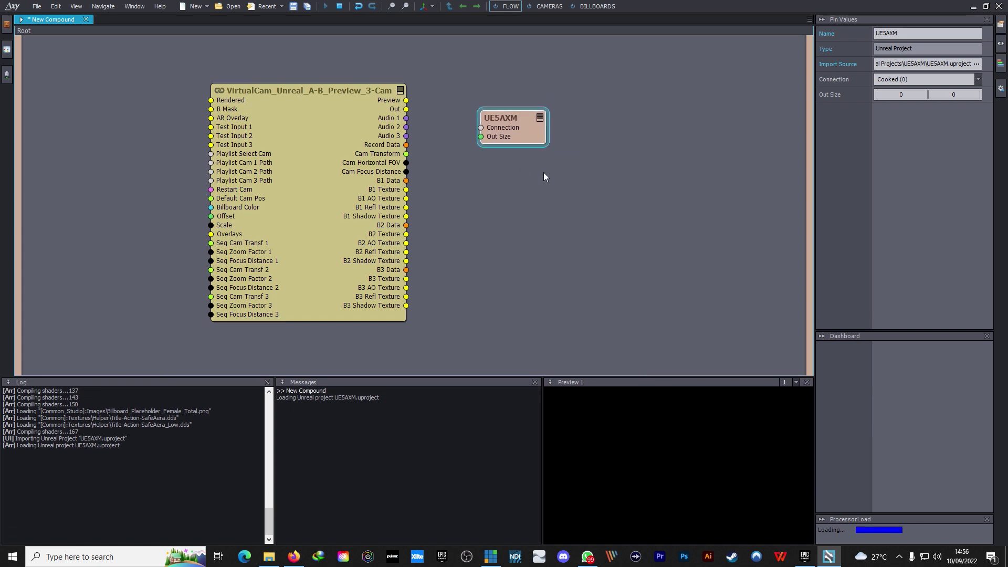
pyautogui.moveTo(406, 100)
pyautogui.mouseDown()
pyautogui.moveTo(840, 45)
pyautogui.moveTo(803, 43)
pyautogui.mouseUp()
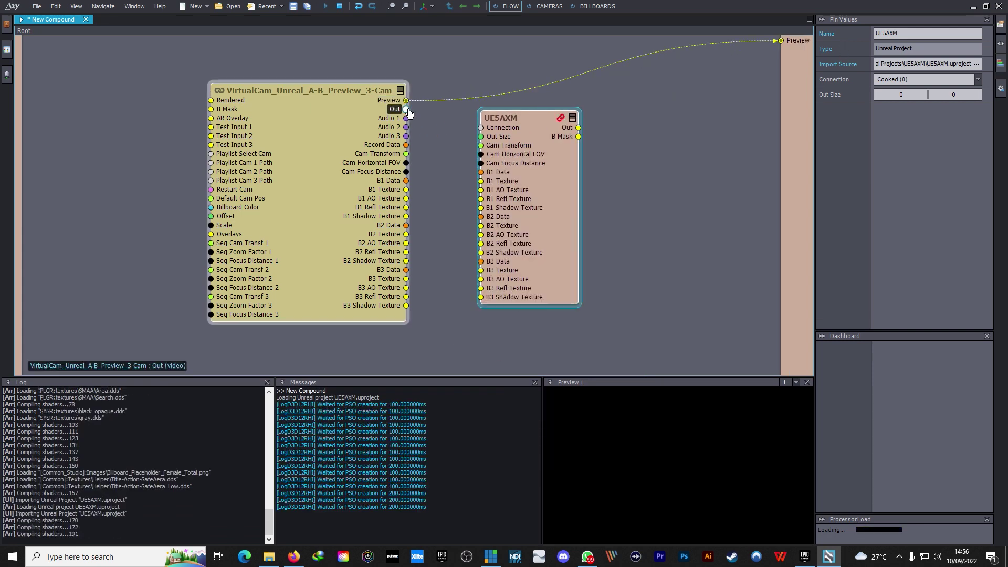
pyautogui.moveTo(408, 109); pyautogui.dragTo(803, 50)
# - Wire camera transform, FOV, focus and billboard pins into UE5AXM, looping Out/B Mask back to Rendered/B Mask
pyautogui.moveTo(547, 120); pyautogui.dragTo(470, 127)
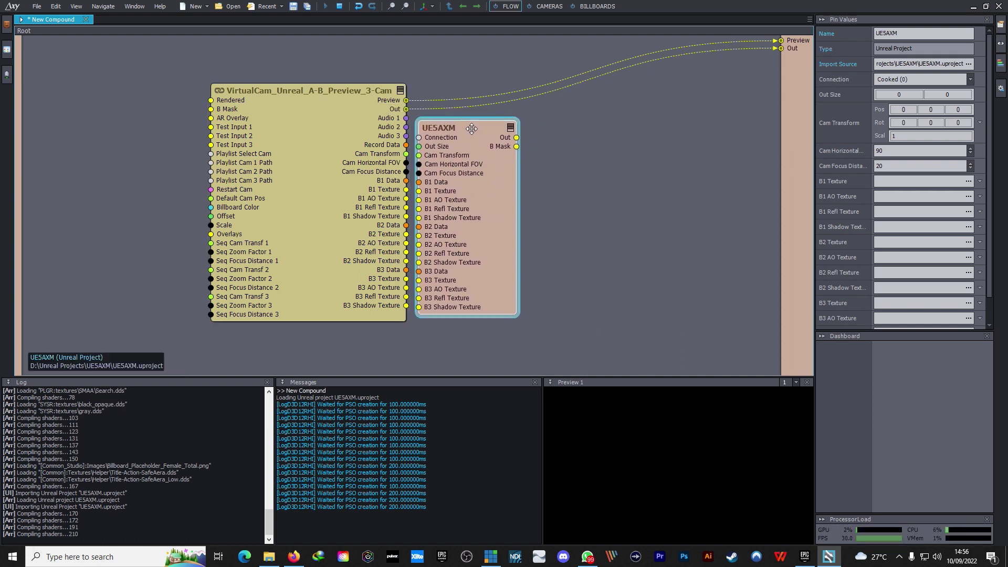
pyautogui.moveTo(406, 154)
pyautogui.mouseDown()
pyautogui.moveTo(418, 153)
pyautogui.moveTo(405, 181)
pyautogui.moveTo(419, 198)
pyautogui.mouseUp()
pyautogui.moveTo(405, 207); pyautogui.dragTo(419, 216)
pyautogui.moveTo(406, 234)
pyautogui.mouseDown()
pyautogui.moveTo(418, 234)
pyautogui.moveTo(406, 306)
pyautogui.moveTo(418, 306)
pyautogui.mouseUp()
pyautogui.moveTo(516, 136); pyautogui.dragTo(210, 110)
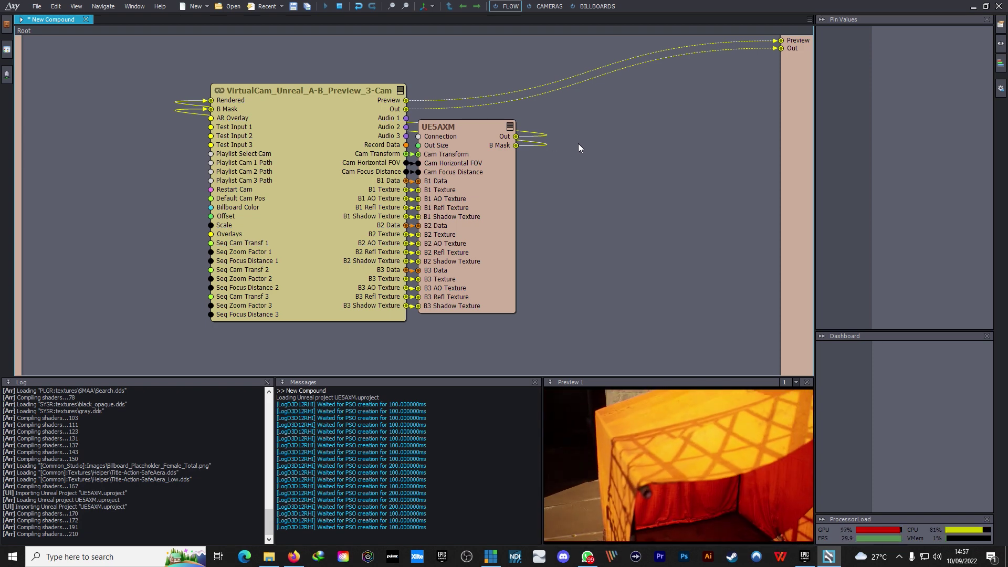
# - On the CAMERAS board, put camera path A into edit mode and widen Preview 1
pyautogui.click(548, 6)
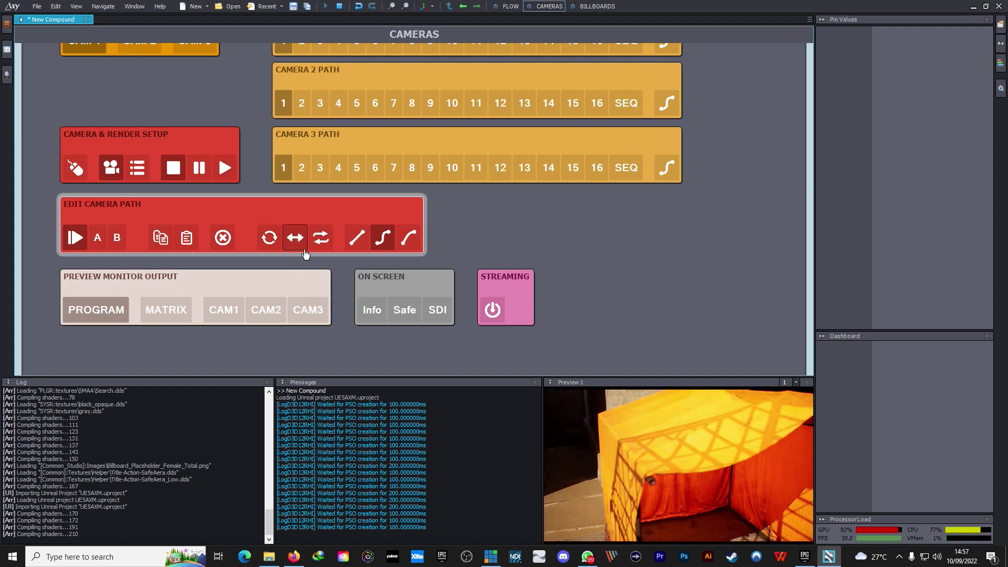
pyautogui.click(97, 237)
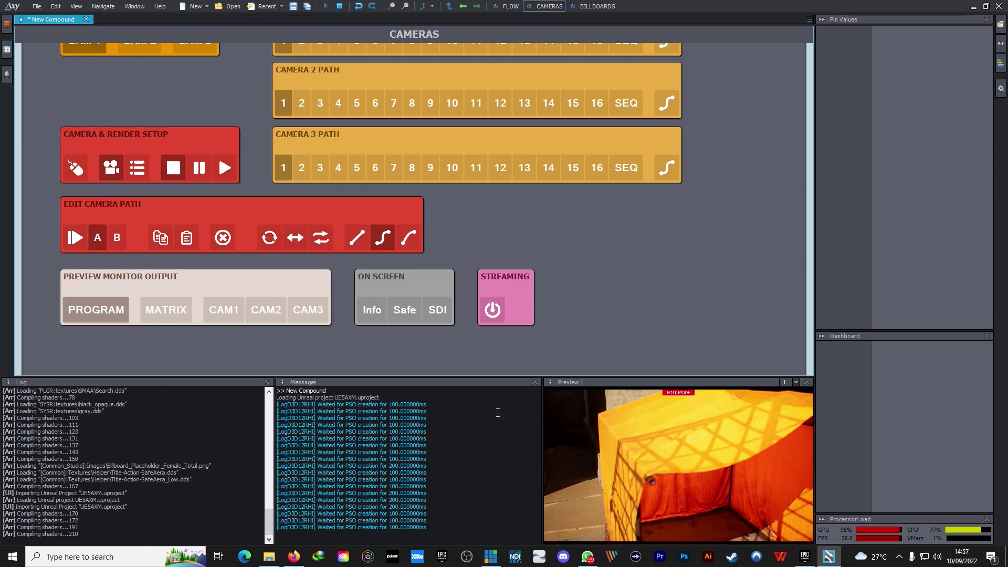
pyautogui.moveTo(640, 376); pyautogui.dragTo(630, 292)
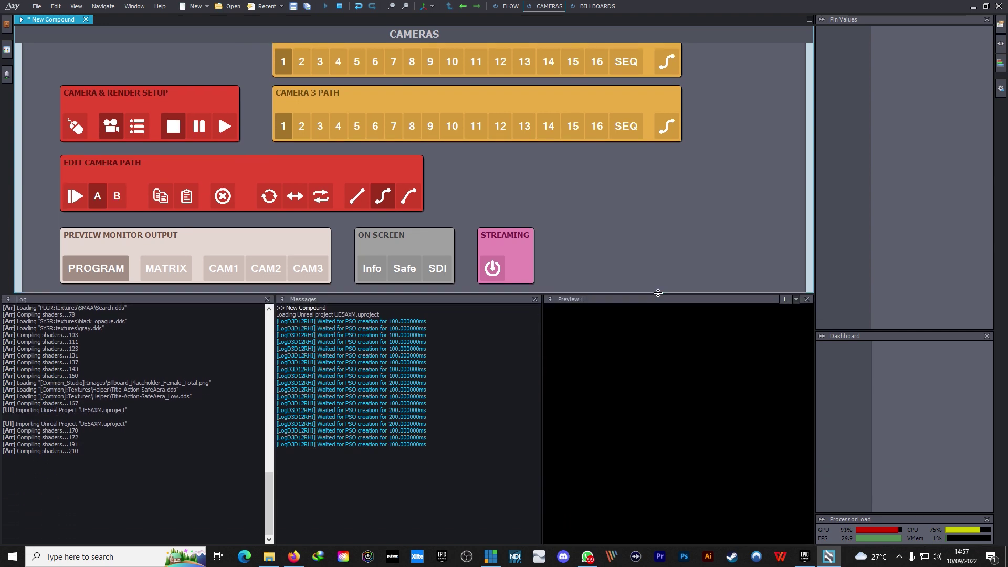
pyautogui.moveTo(544, 350); pyautogui.dragTo(355, 348)
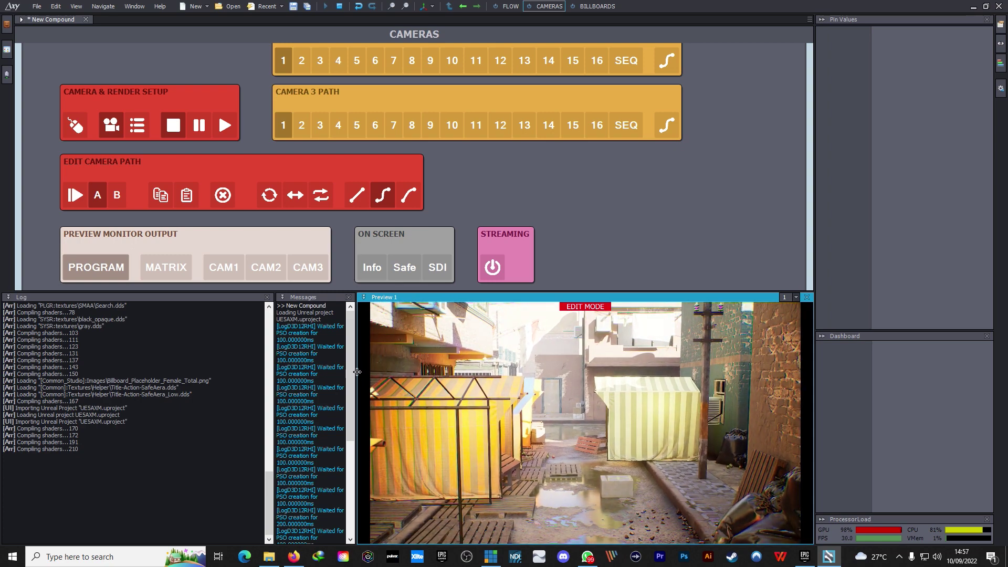
# - Close the Log and Messages panels so Preview 1 fills the bottom, and tilt the camera down
pyautogui.moveTo(357, 372); pyautogui.dragTo(582, 393)
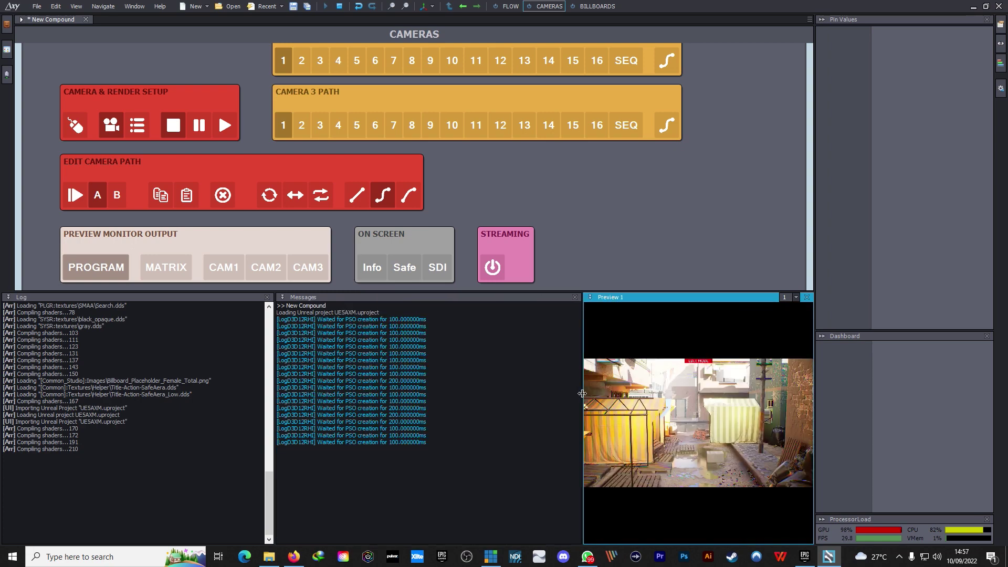
pyautogui.click(268, 297)
pyautogui.click(457, 297)
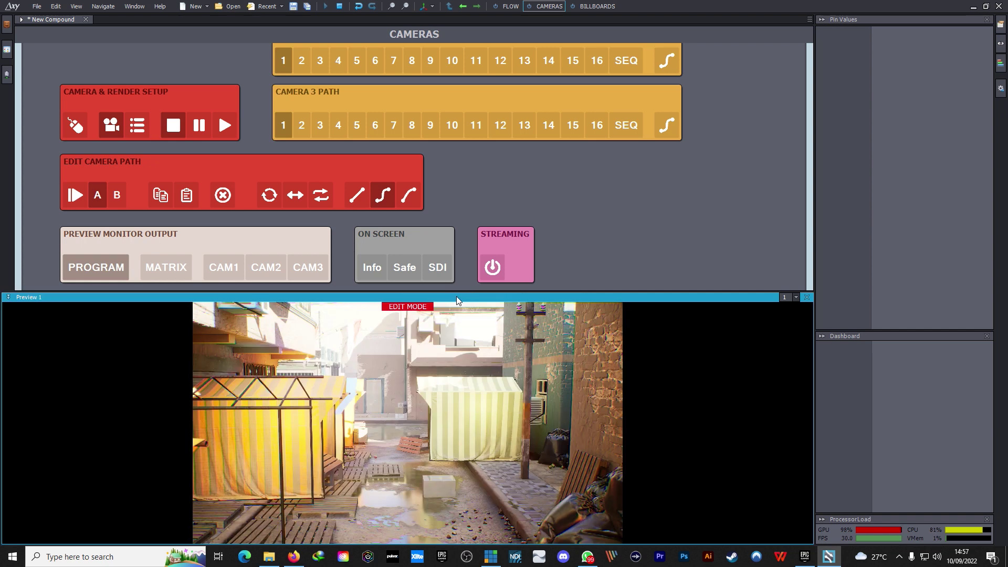
pyautogui.moveTo(458, 396); pyautogui.dragTo(457, 473)
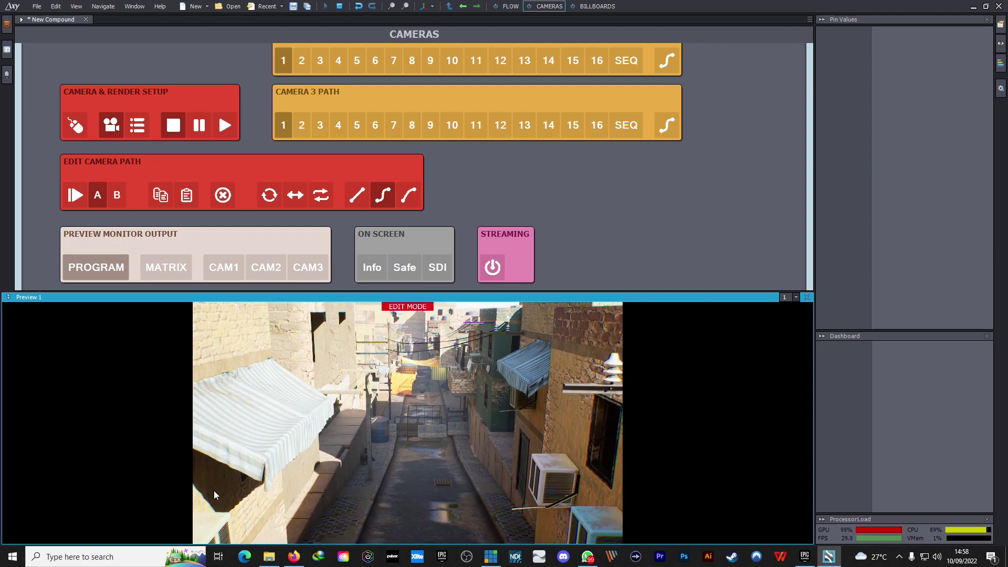
# - Switch camera path editing to point B in the Edit Camera Path panel
pyautogui.click(122, 195)
pyautogui.click(122, 196)
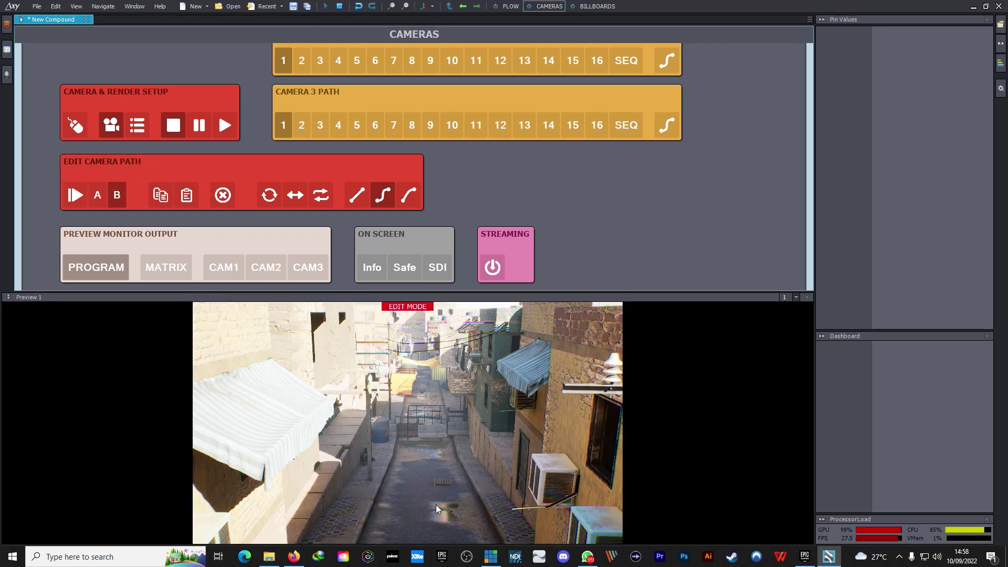
pyautogui.click(421, 467)
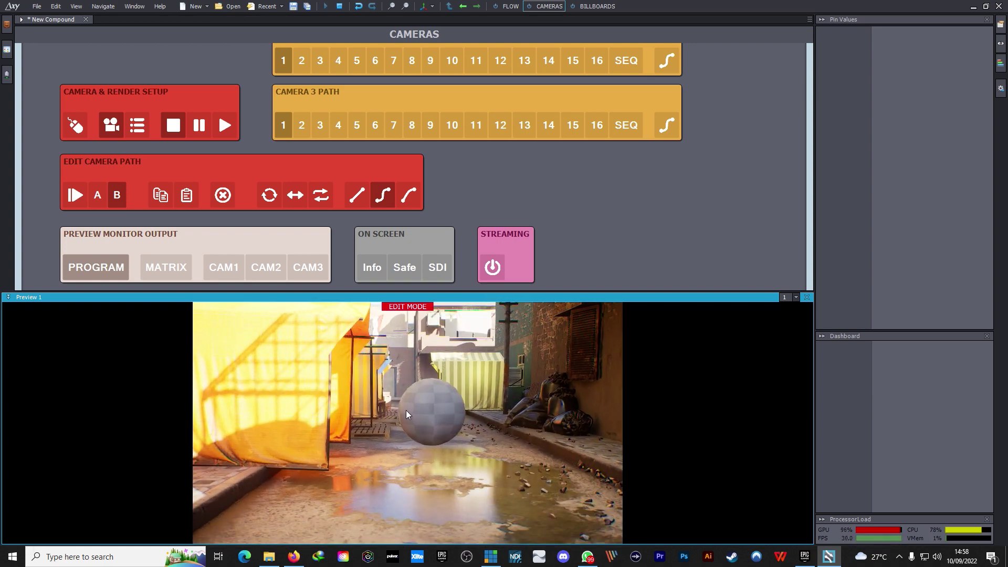
# - Play the camera path from its start, then reframe point A high over the rooftops and water tanks
pyautogui.click(84, 193)
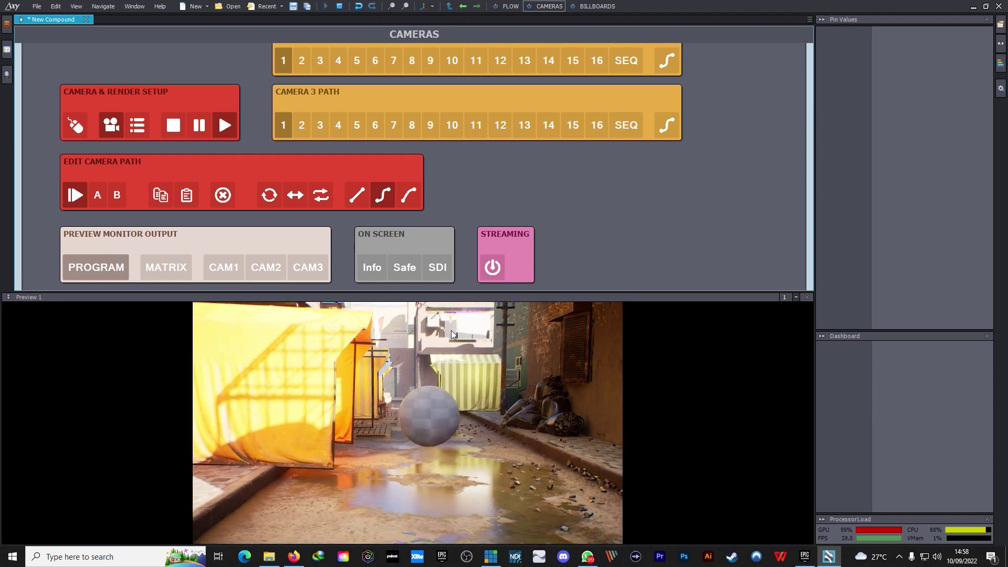
pyautogui.click(390, 374)
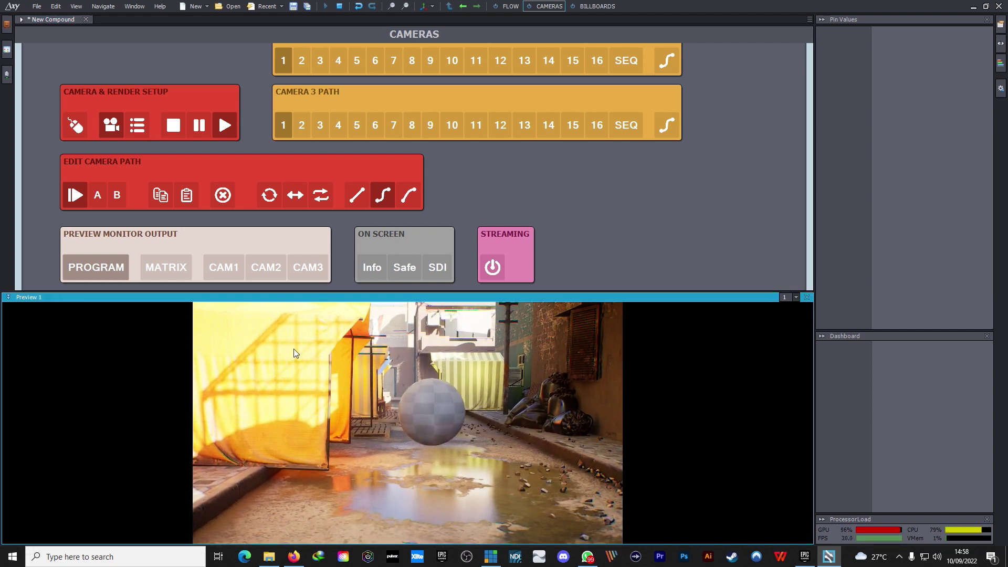
pyautogui.click(96, 195)
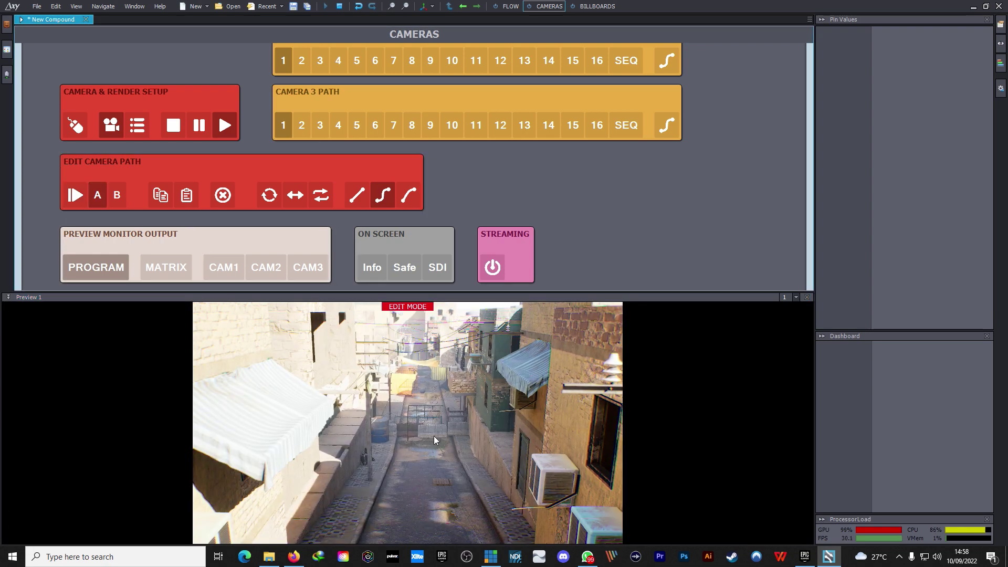
pyautogui.moveTo(423, 389); pyautogui.dragTo(423, 391)
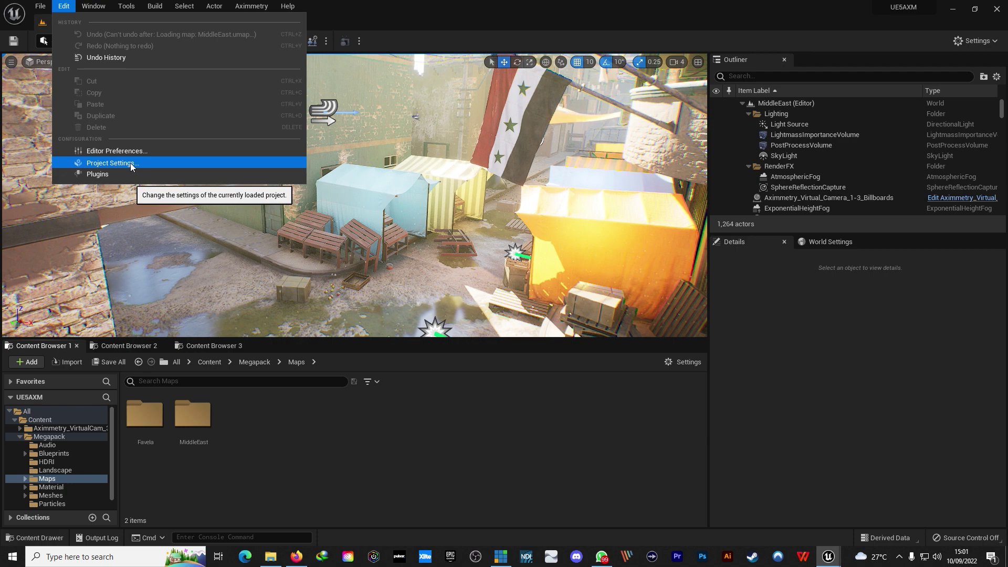
# - Turn off hardware ray tracing in Project Settings via a 'ray t' search and restart into MiddleEast
pyautogui.click(130, 163)
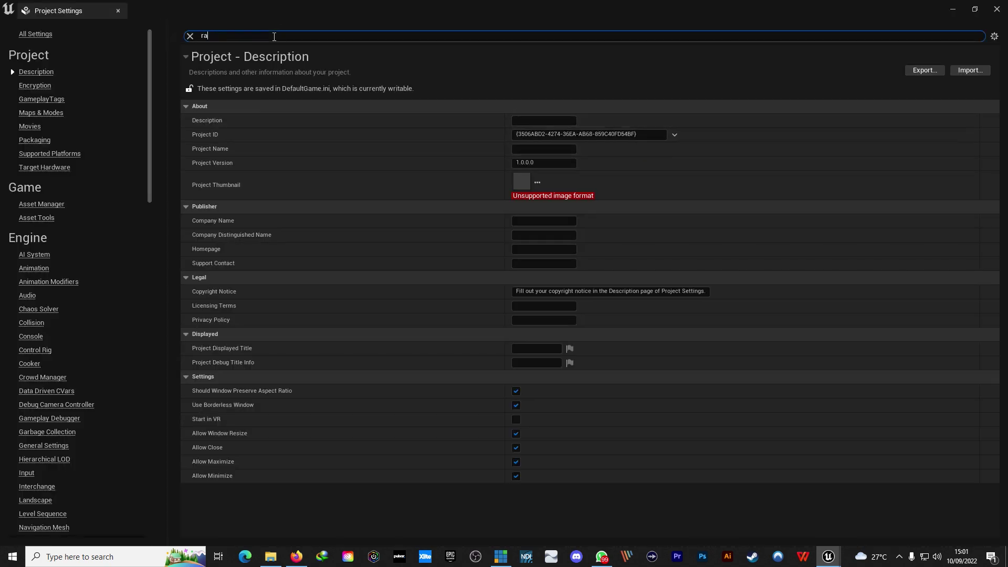
pyautogui.write('y tra')
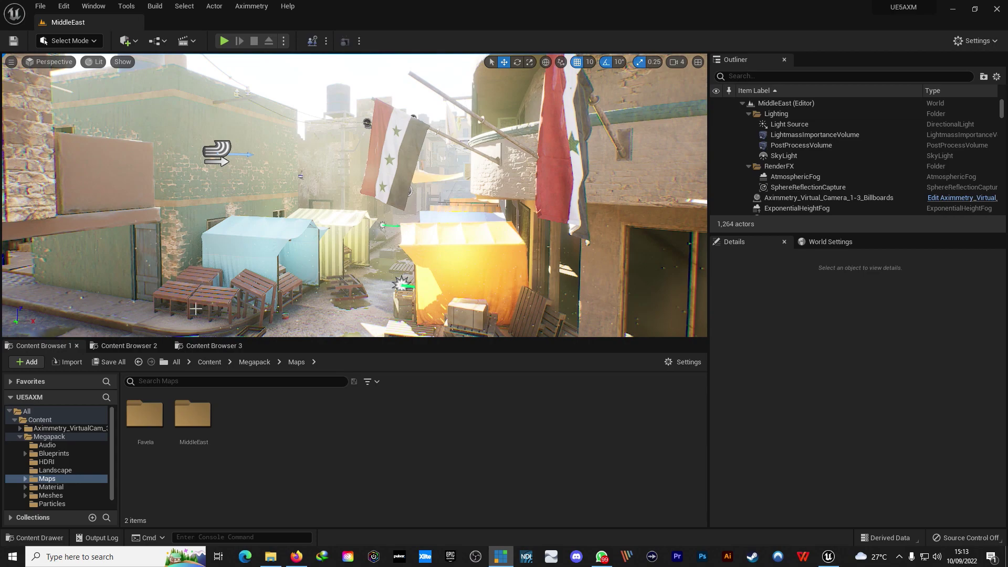
pyautogui.moveTo(195, 309)
pyautogui.mouseDown(button='right')
pyautogui.moveTo(242, 310)
pyautogui.moveTo(210, 307)
pyautogui.moveTo(220, 315)
pyautogui.mouseUp(button='right')
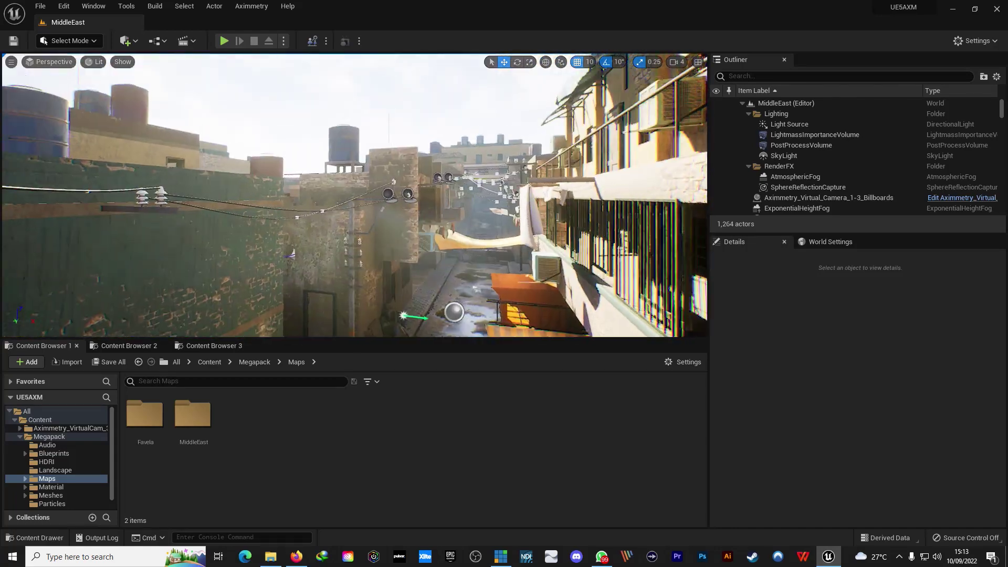
# - Fly over the rooftops while content cooks, then close Unreal Editor and launch Aximmetry UE5beta Composer
pyautogui.moveTo(194, 191); pyautogui.dragTo(194, 191, button='right')
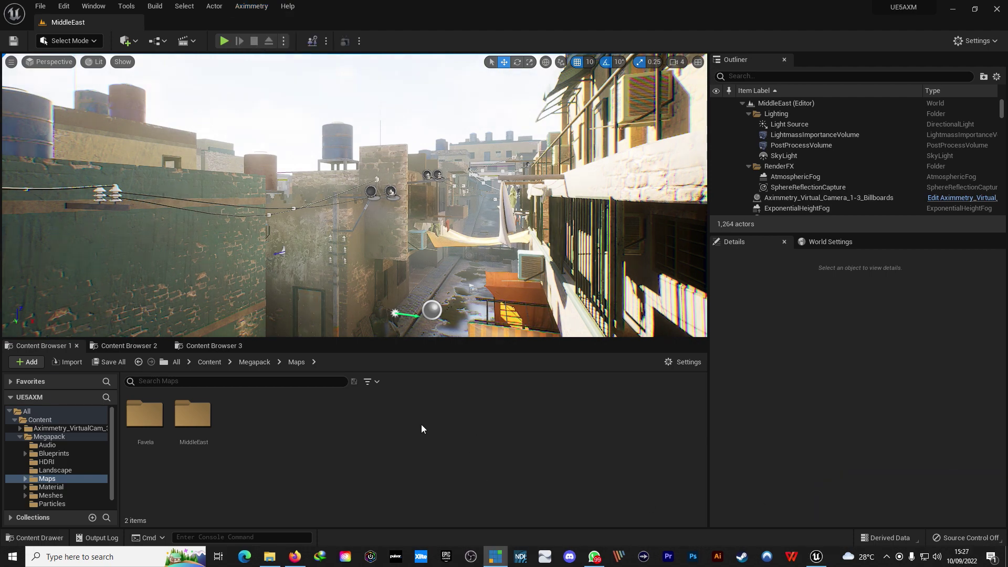
pyautogui.moveTo(373, 220); pyautogui.dragTo(372, 221, button='right')
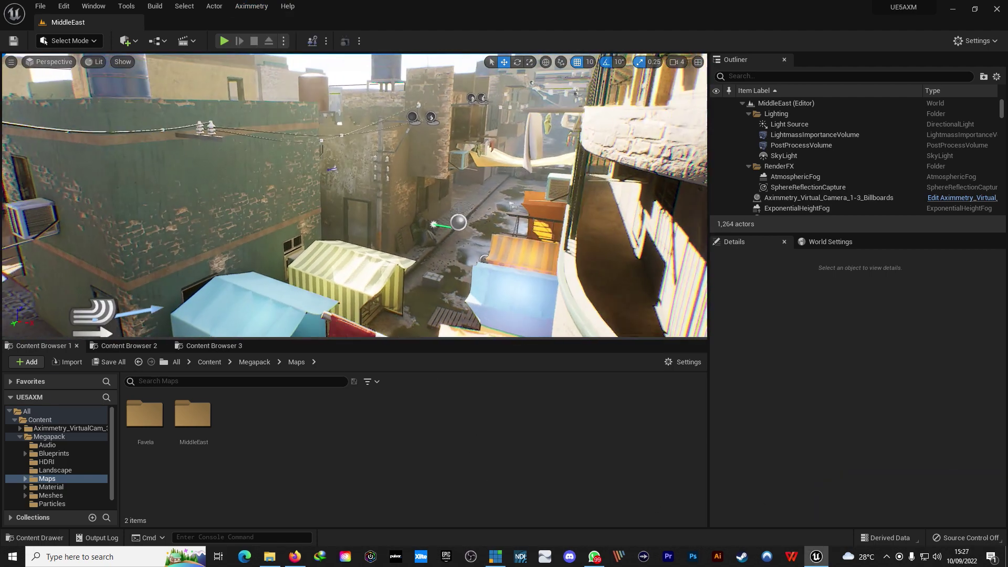
pyautogui.click(997, 9)
pyautogui.doubleClick(582, 68)
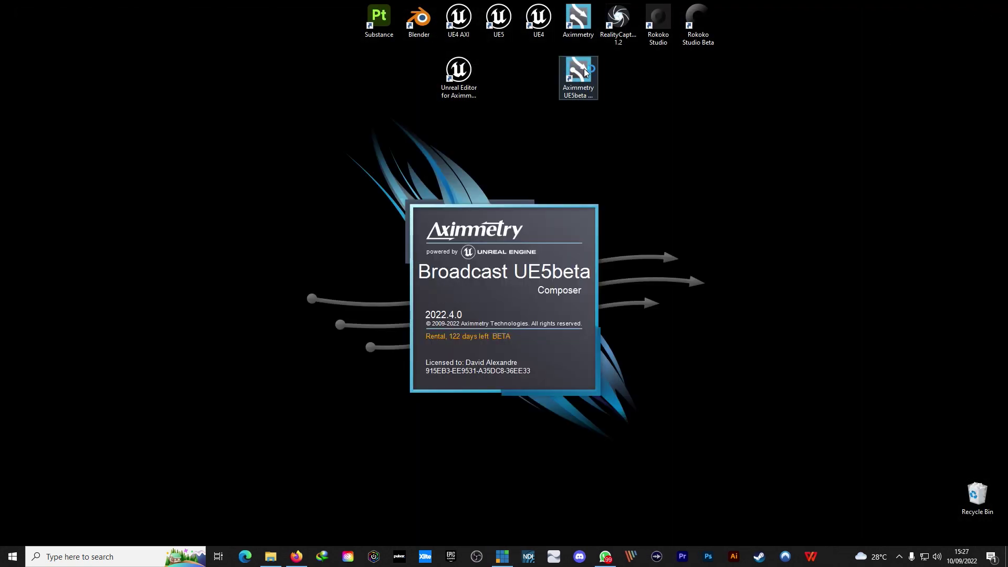
# - Reopen UE5AXM.xcomp from the Recent compounds list
pyautogui.click(575, 388)
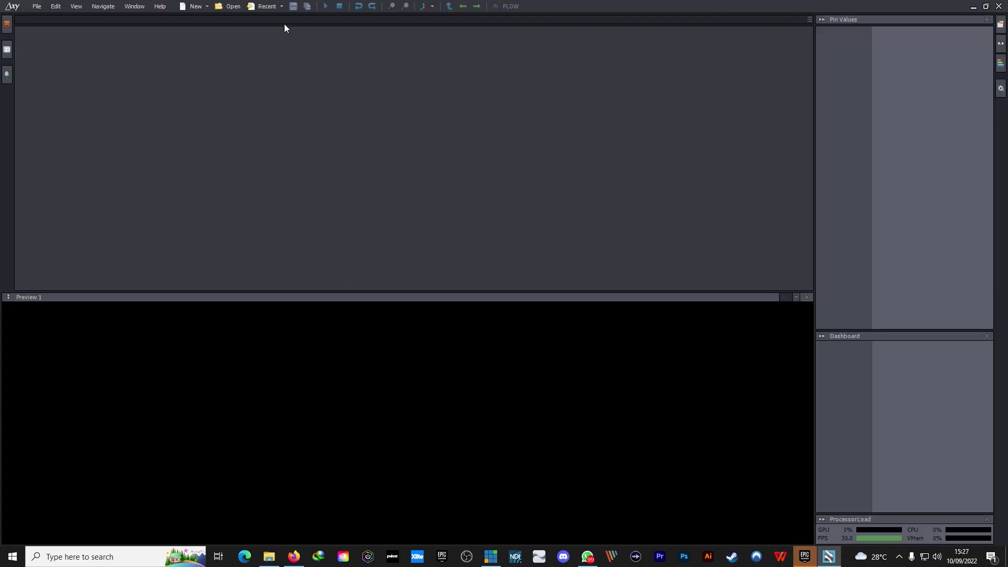
pyautogui.click(278, 6)
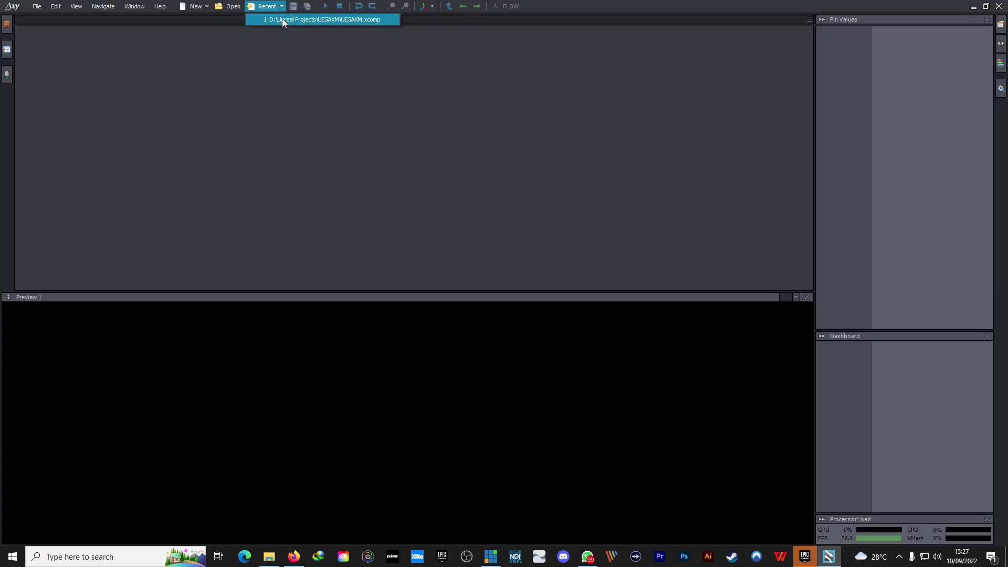
pyautogui.click(282, 19)
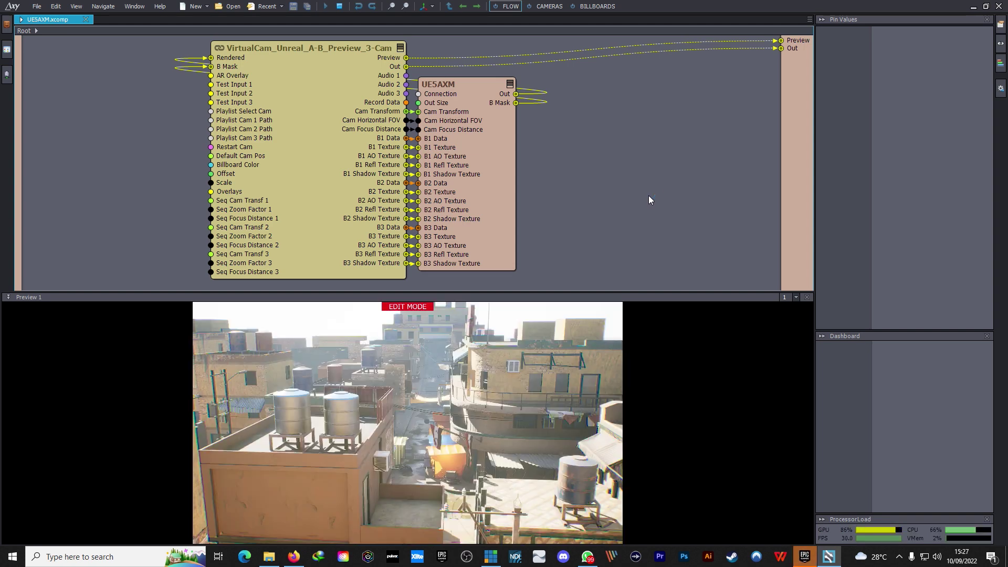
# - On the CAMERAS board, start rendering, play the camera path, and toggle ping-pong and loop
pyautogui.moveTo(432, 373); pyautogui.dragTo(432, 399)
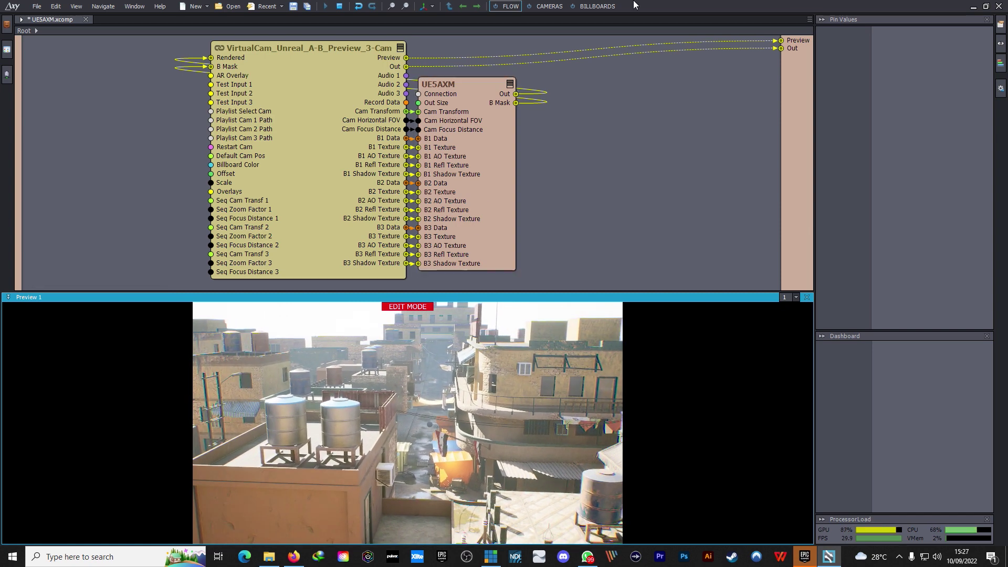
pyautogui.click(547, 6)
pyautogui.click(222, 125)
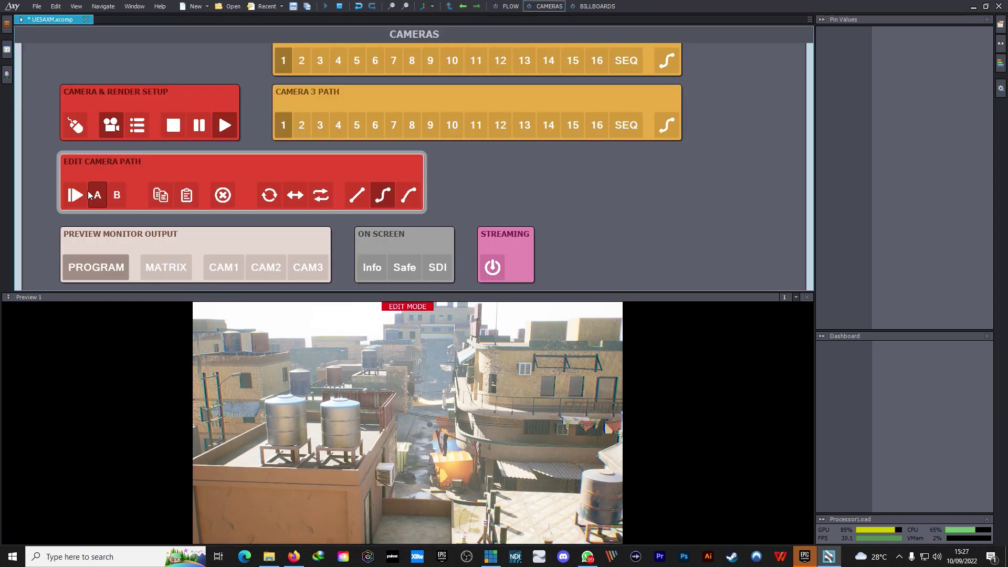
pyautogui.click(71, 199)
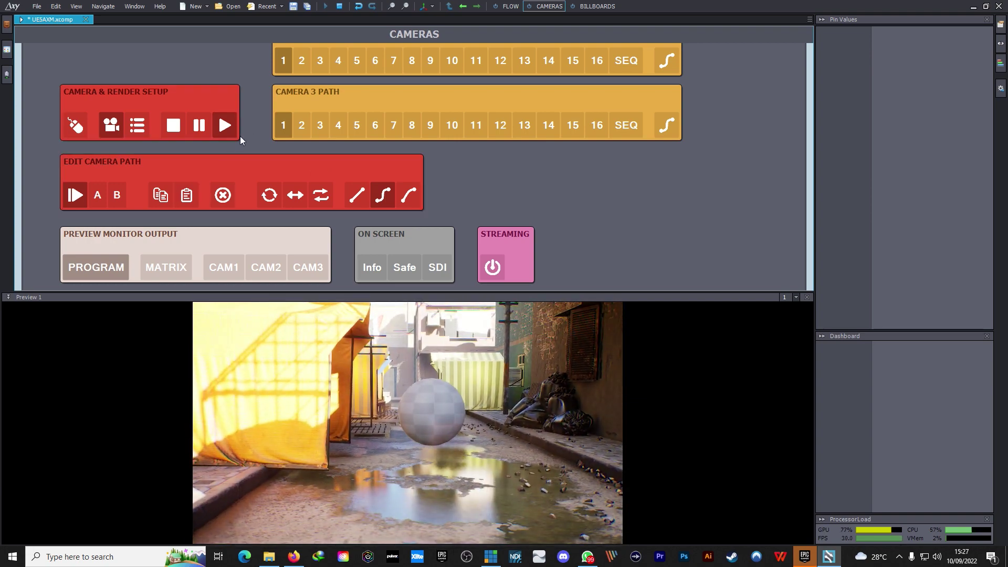
pyautogui.click(296, 198)
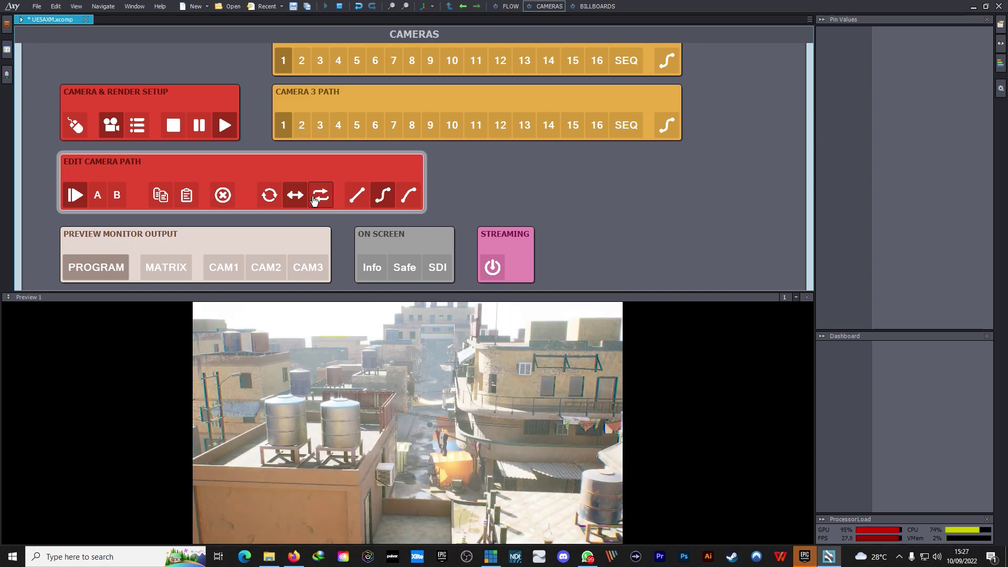
pyautogui.click(317, 199)
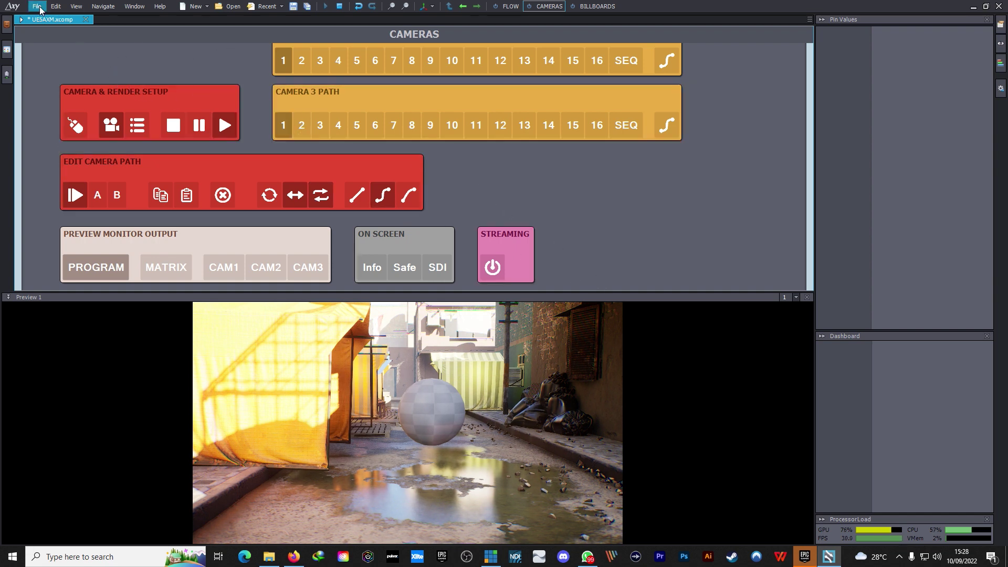
# - Set the Rendering frame rate to 25p in Preferences and confirm with OK
pyautogui.click(56, 6)
pyautogui.click(104, 138)
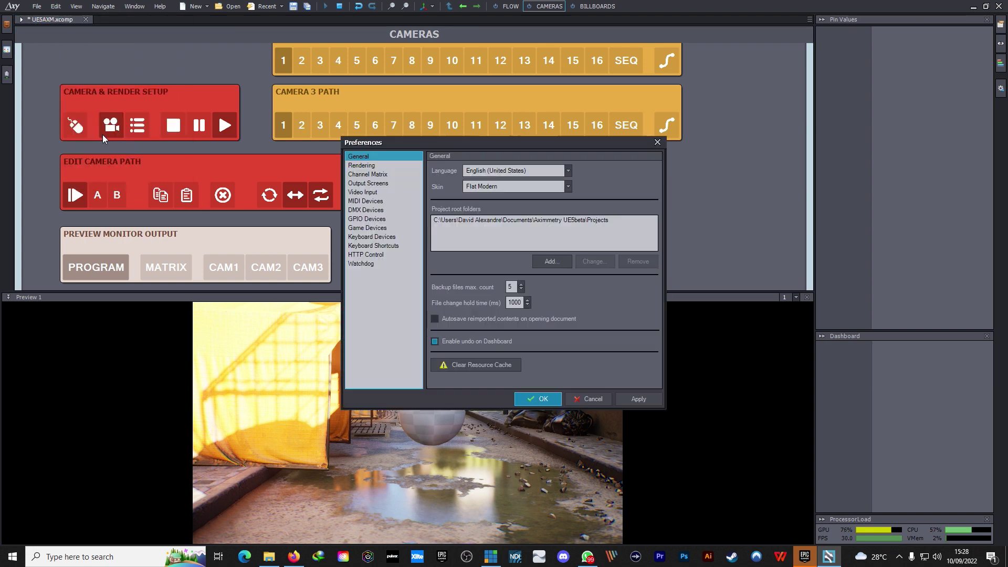
pyautogui.click(380, 165)
pyautogui.click(543, 223)
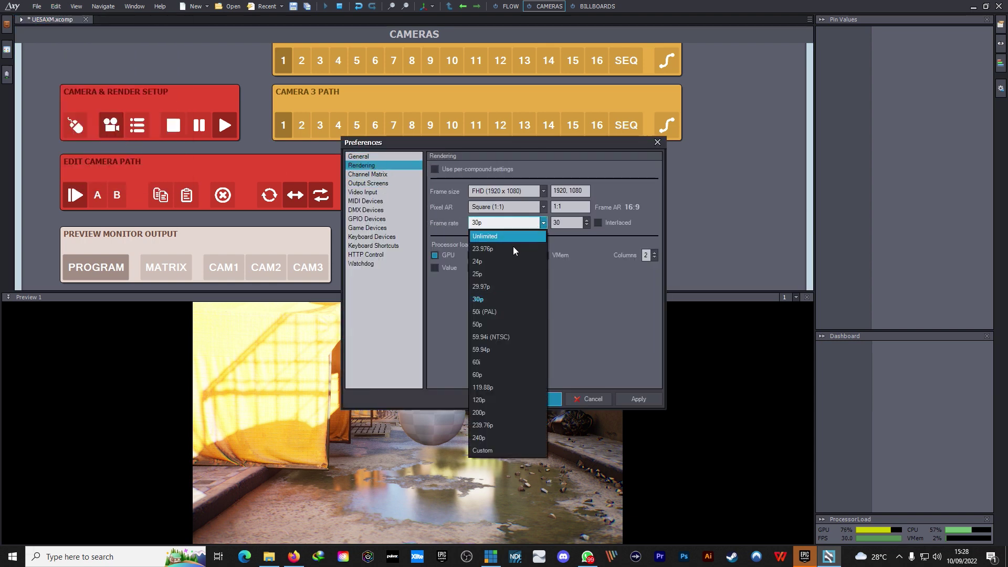
pyautogui.click(499, 272)
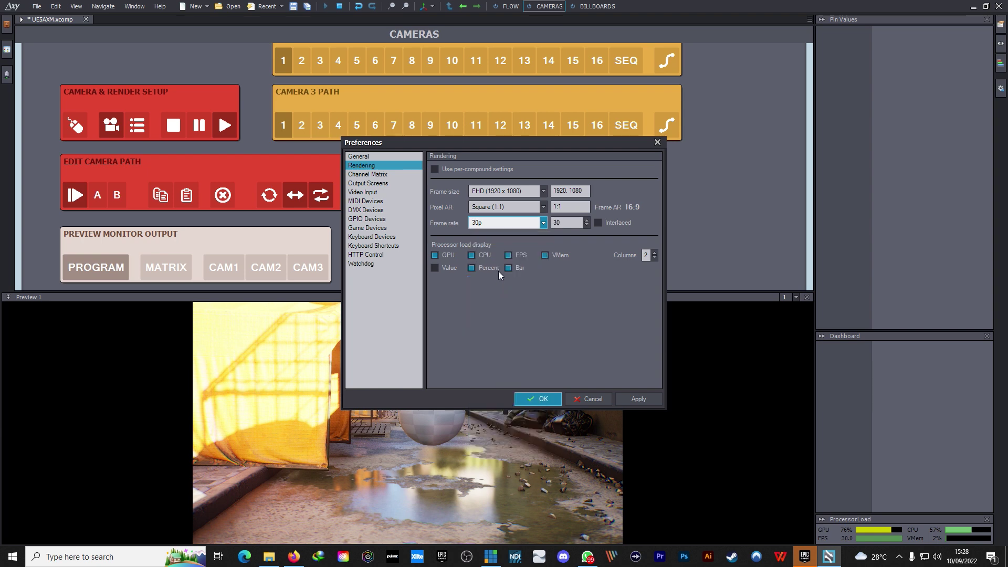
pyautogui.click(550, 401)
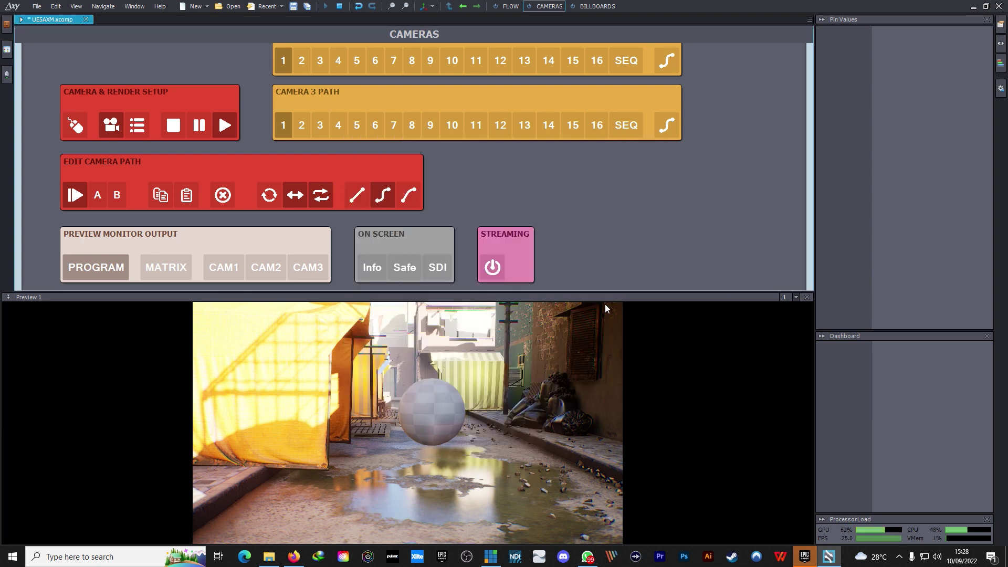
# - Jump to camera path point B and play the path from the rooftops into the alley
pyautogui.click(116, 194)
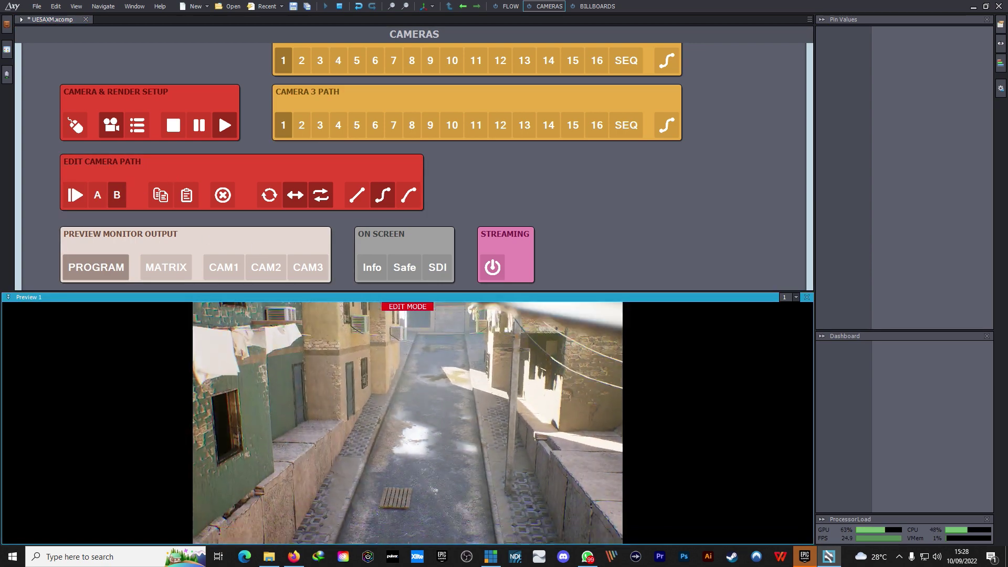
pyautogui.click(73, 204)
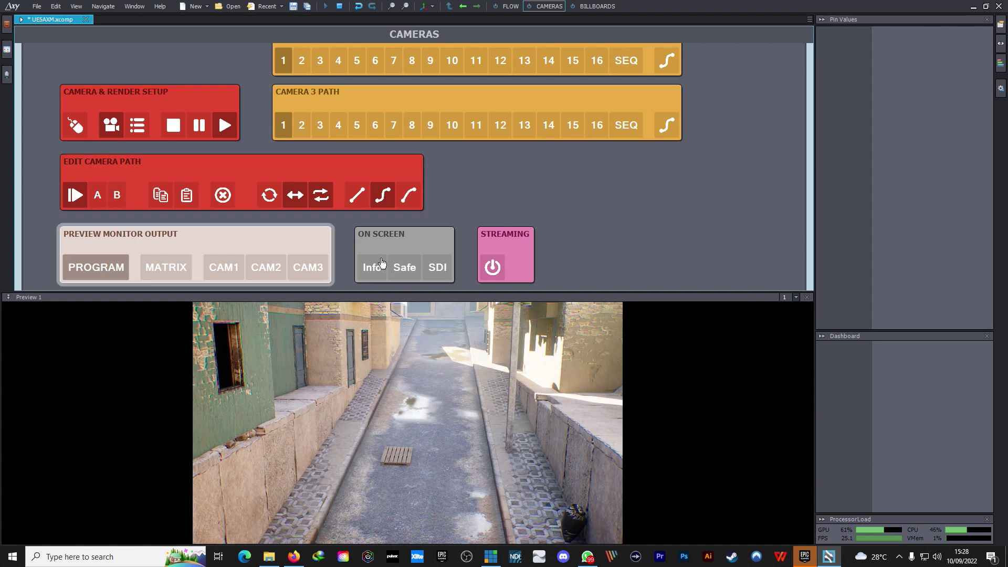
pyautogui.click(469, 368)
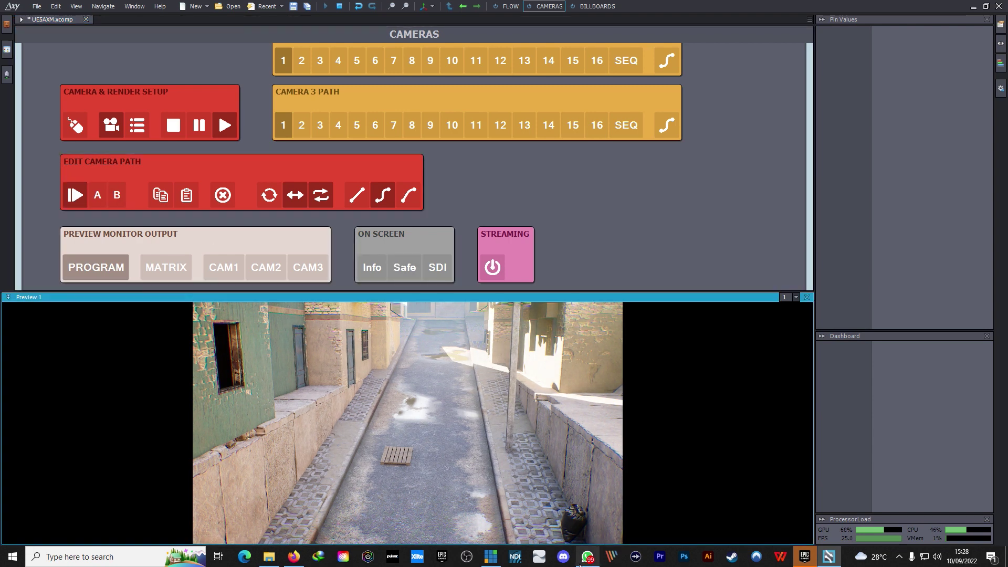